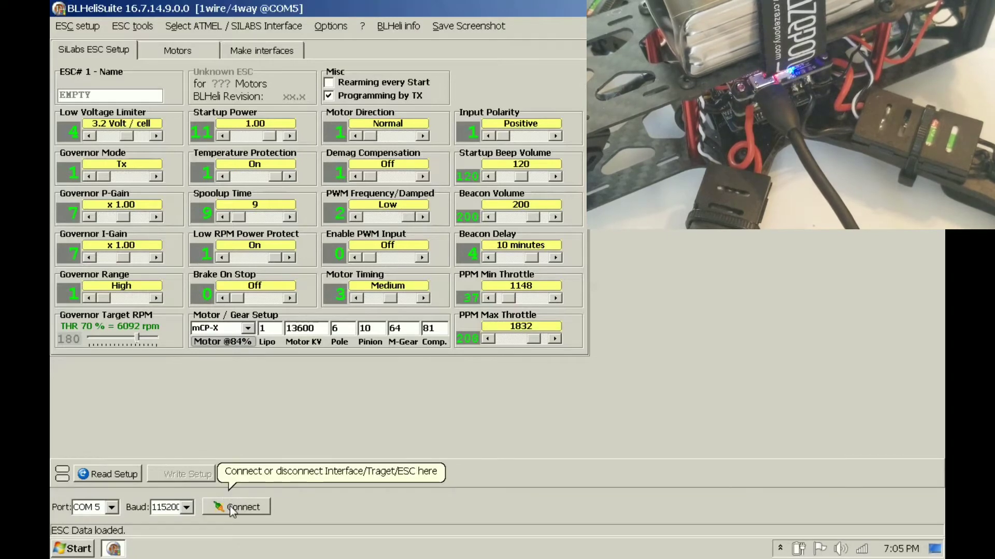
Select the SILABS BLHeli Bootloader (Cleanflight) interface and connect to the flight controller on COM 5
{"action": "left_click", "coordinate": [231, 508]}
{"action": "left_click", "coordinate": [238, 27]}
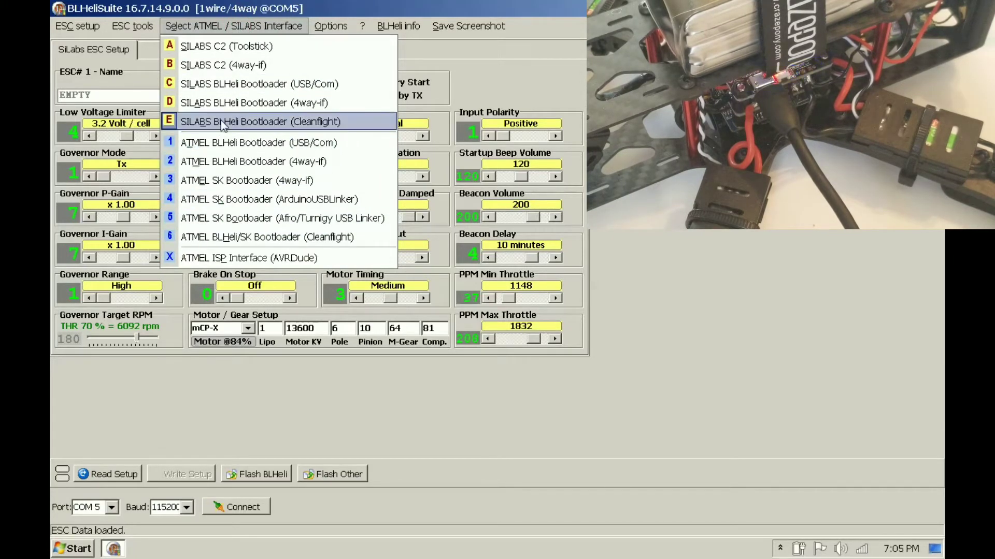
{"action": "left_click", "coordinate": [222, 122]}
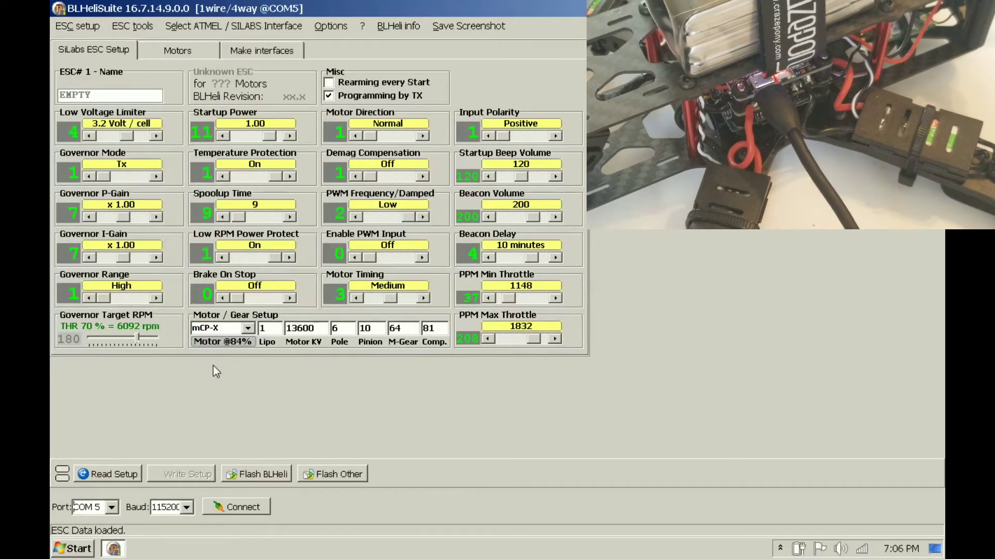
{"action": "left_click", "coordinate": [236, 509]}
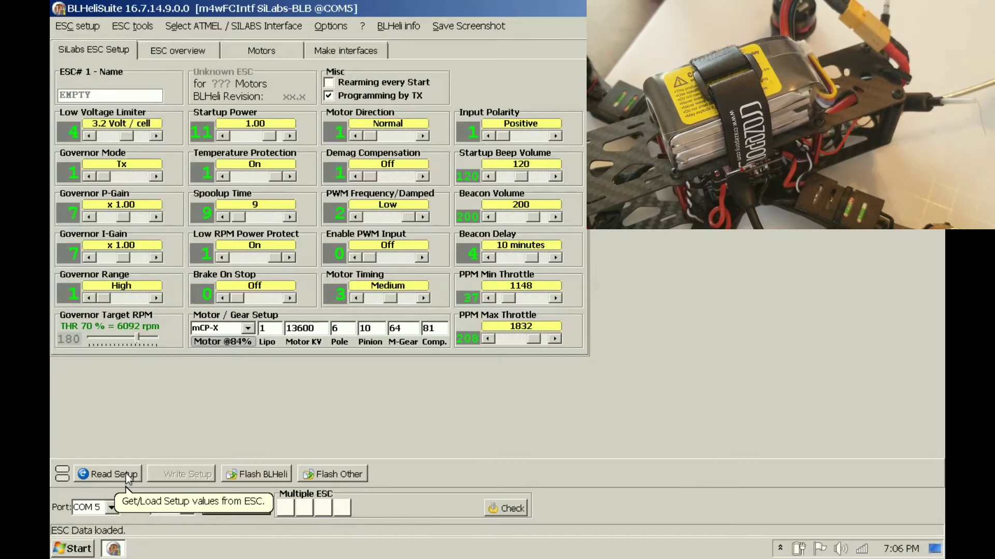
Read the setup from all connected ESCs and maximize the program window
{"action": "left_click", "coordinate": [127, 475]}
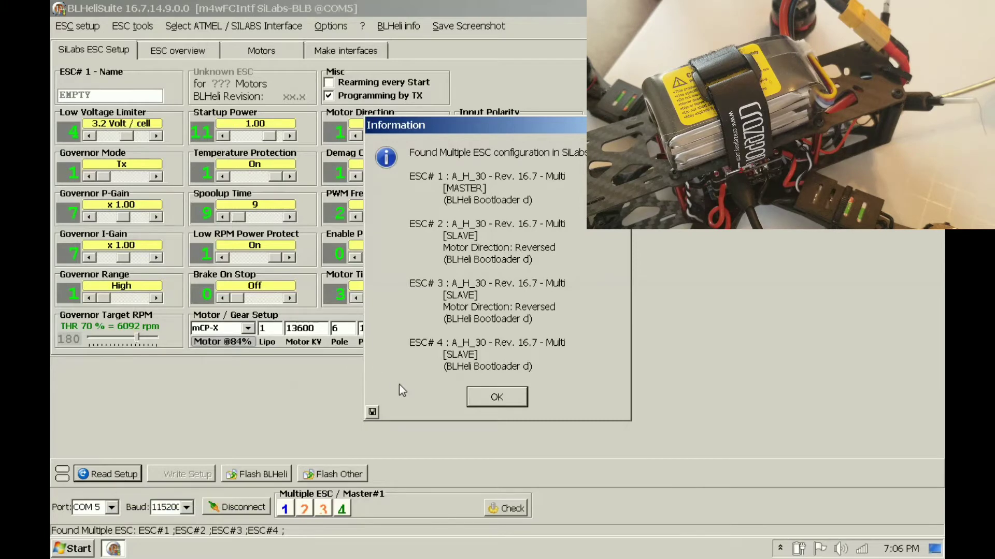
{"action": "left_click", "coordinate": [484, 395]}
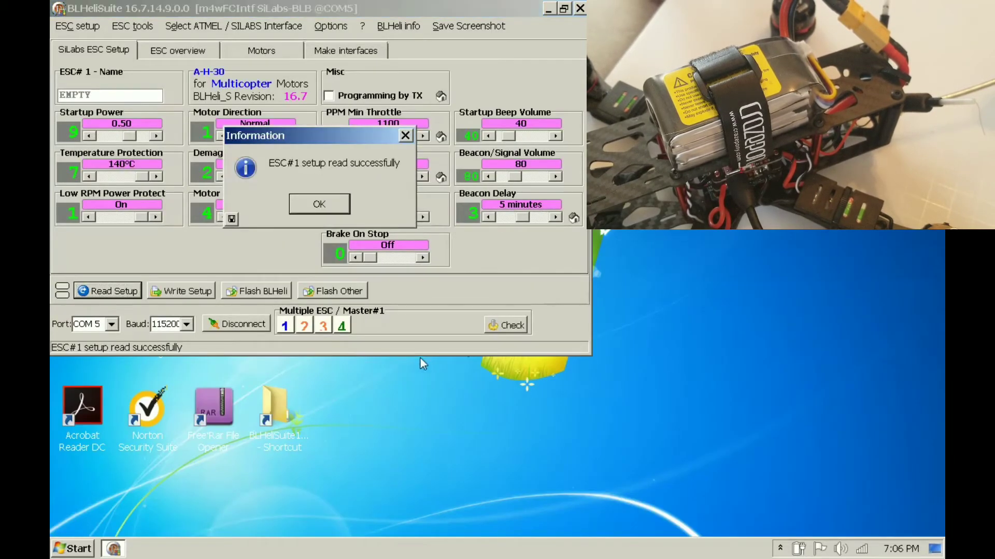
{"action": "left_click", "coordinate": [331, 206]}
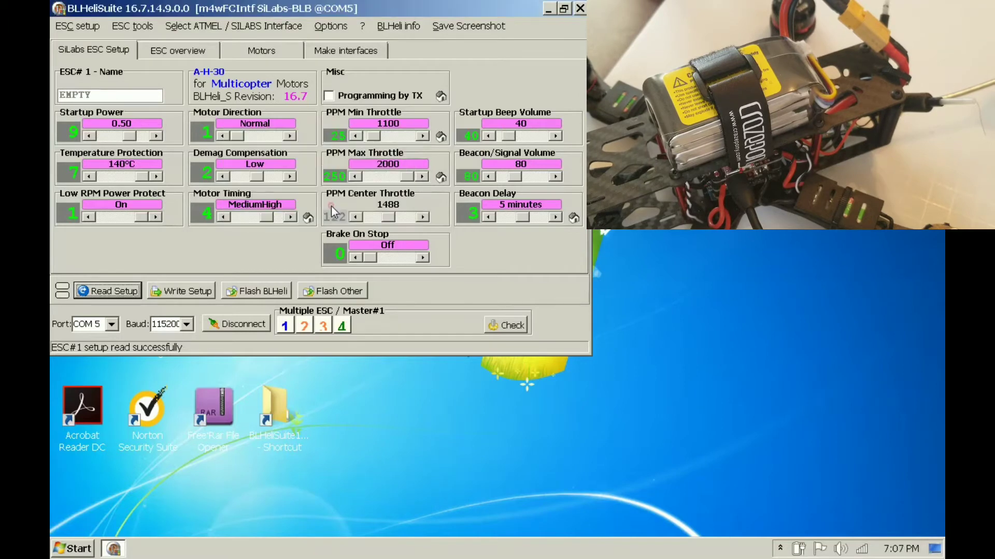
{"action": "left_click", "coordinate": [564, 9]}
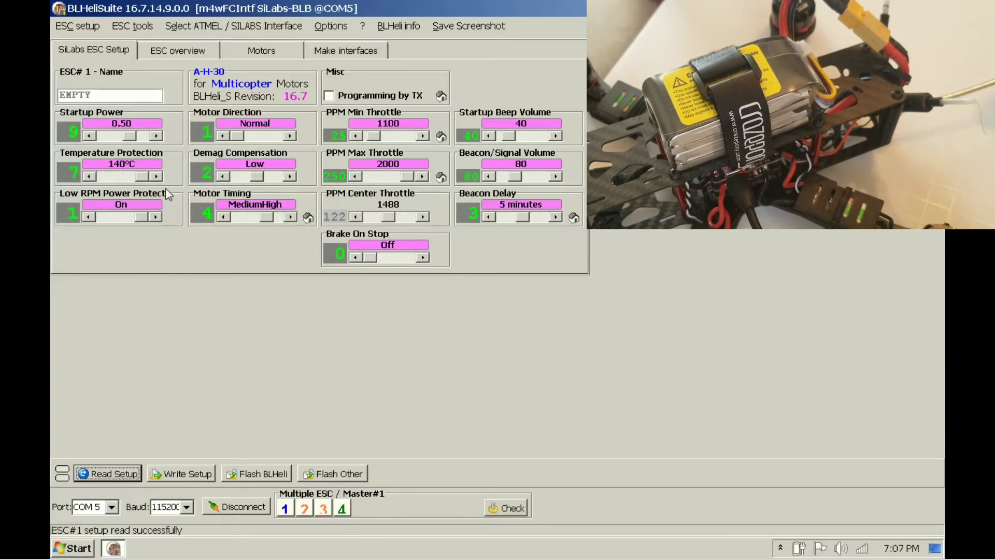
Flash ESC #1 with the A-H-30 MULTI firmware revision 16.7 and write the current settings to it
{"action": "left_click", "coordinate": [247, 478]}
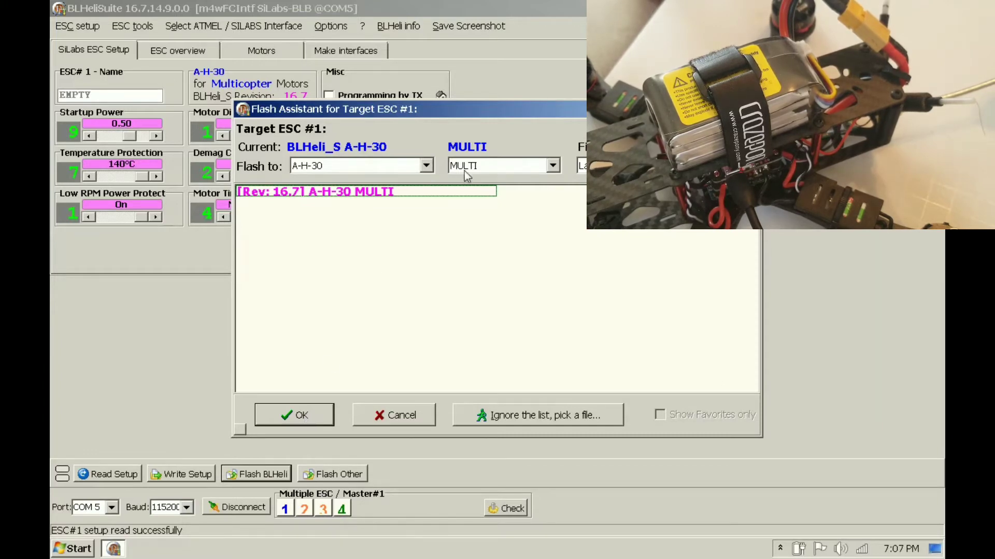
{"action": "left_click", "coordinate": [318, 417]}
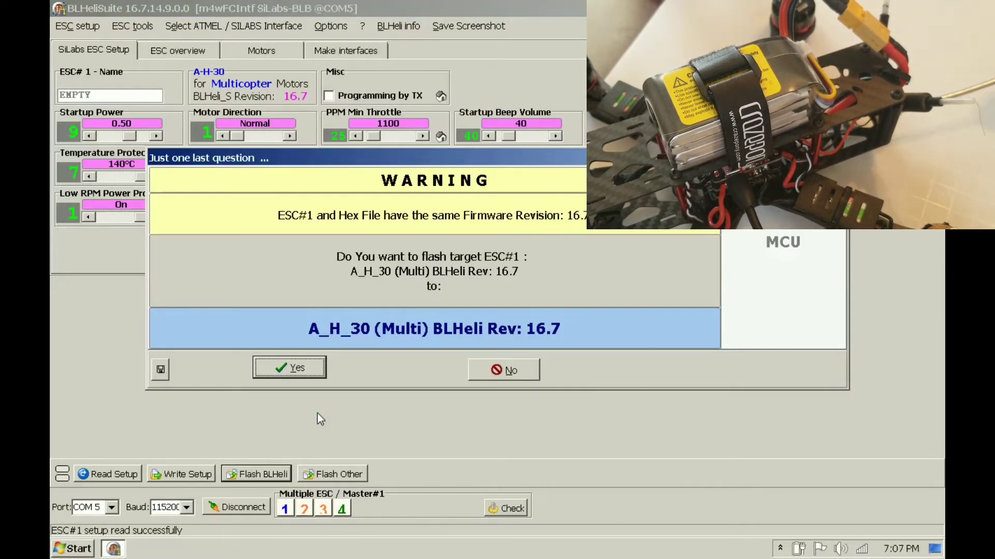
{"action": "left_click", "coordinate": [302, 368]}
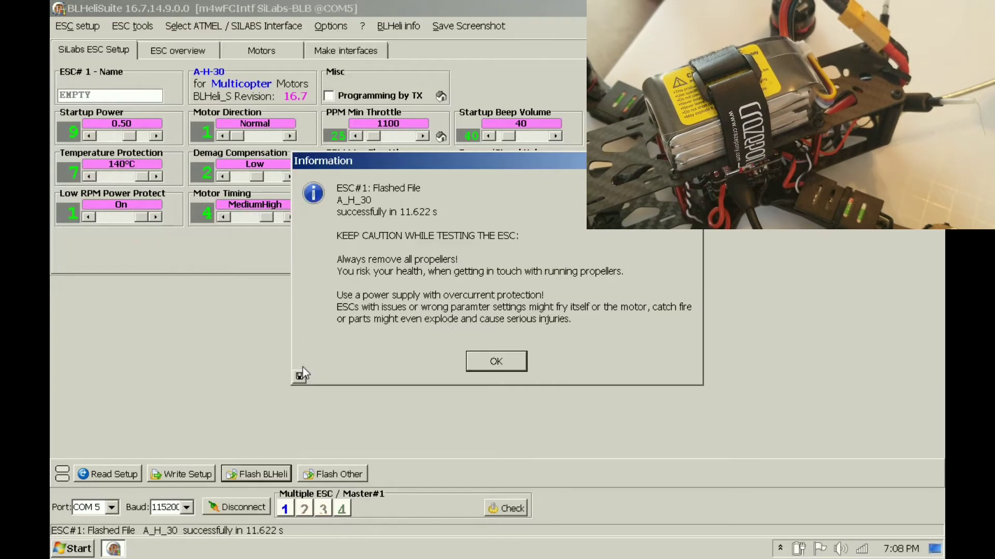
{"action": "left_click", "coordinate": [480, 365]}
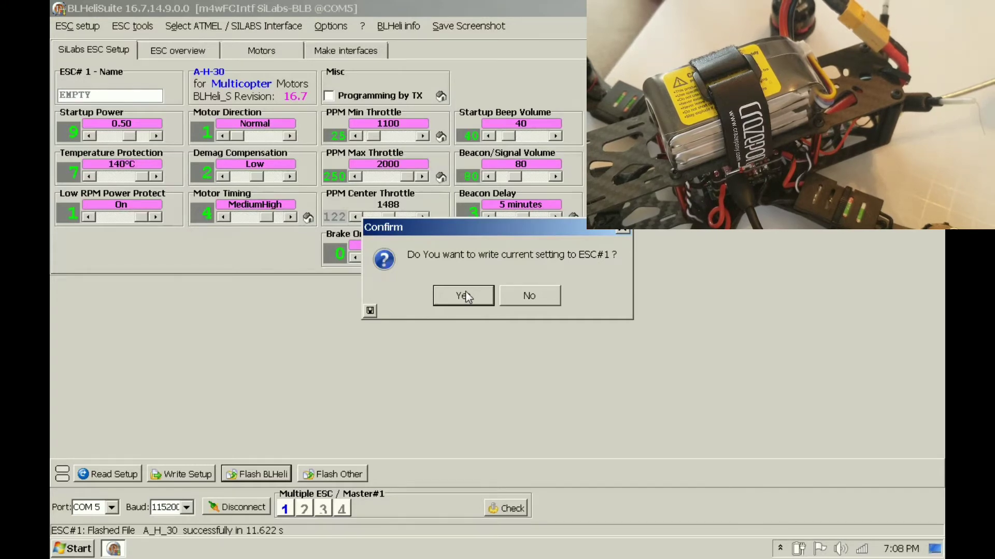
{"action": "left_click", "coordinate": [465, 295]}
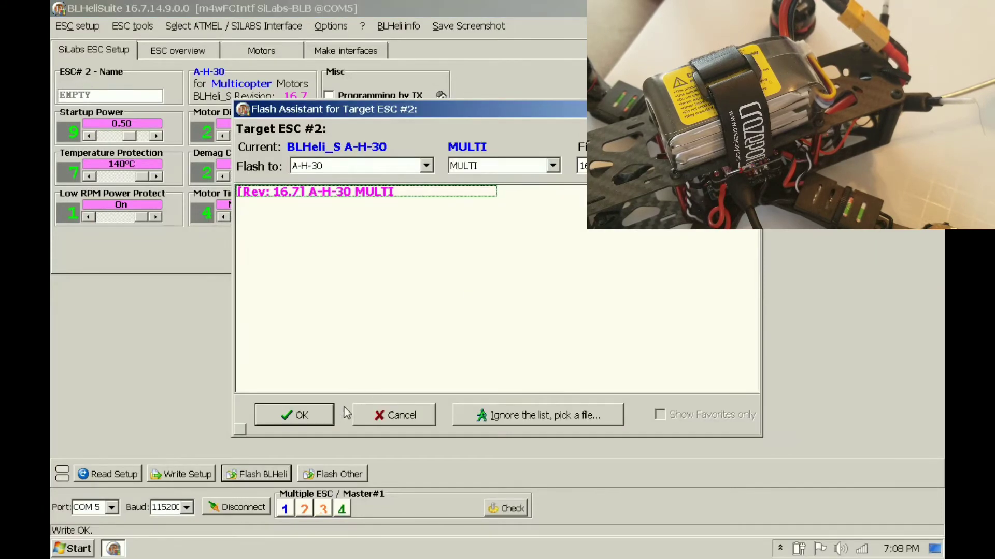
Flash ESC #2 with the A-H-30 MULTI firmware revision 16.7 and write its current settings back
{"action": "left_click", "coordinate": [319, 415]}
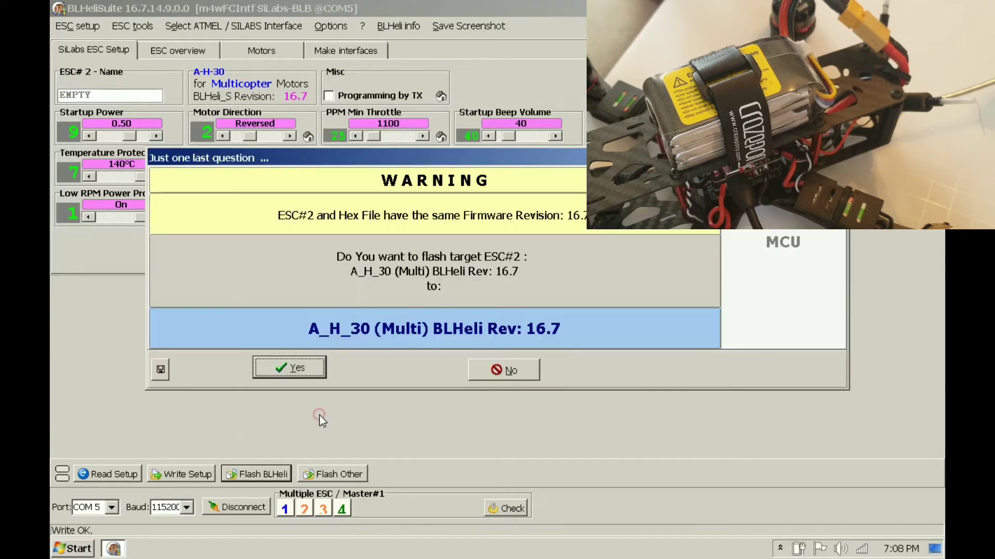
{"action": "left_click", "coordinate": [300, 368]}
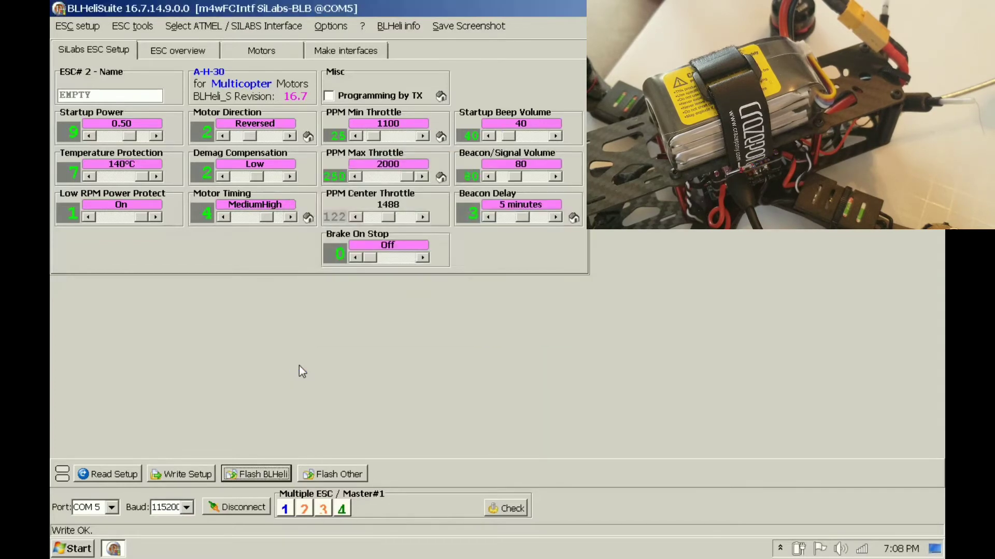
{"action": "left_click", "coordinate": [488, 361]}
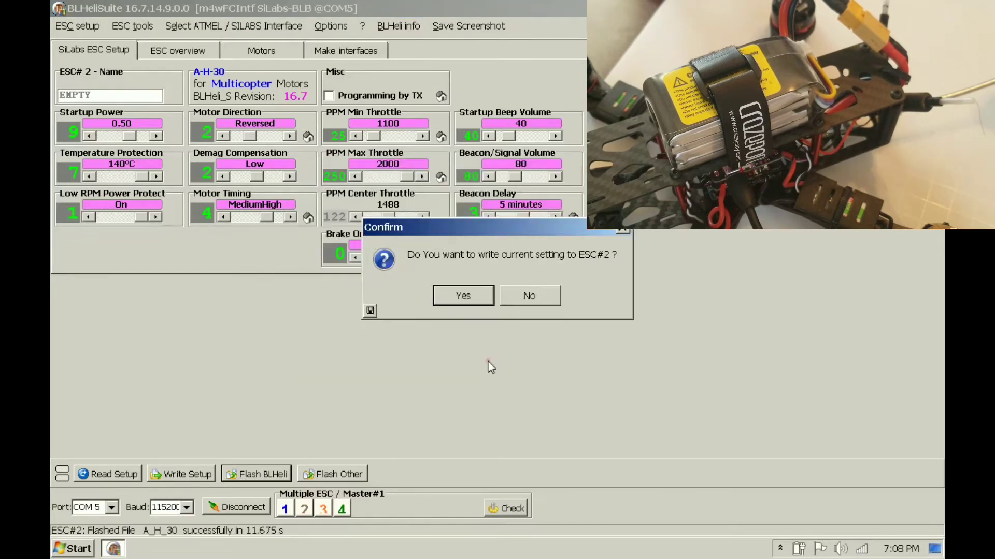
{"action": "left_click", "coordinate": [479, 295]}
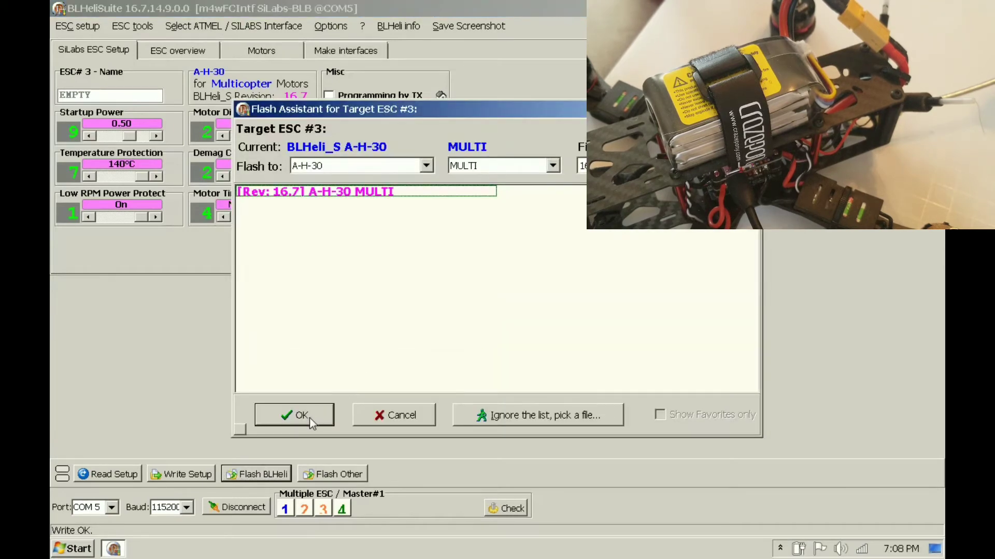
Flash ESC #3 with the A-H-30 MULTI firmware revision 16.7 and write its current settings back
{"action": "left_click", "coordinate": [308, 418]}
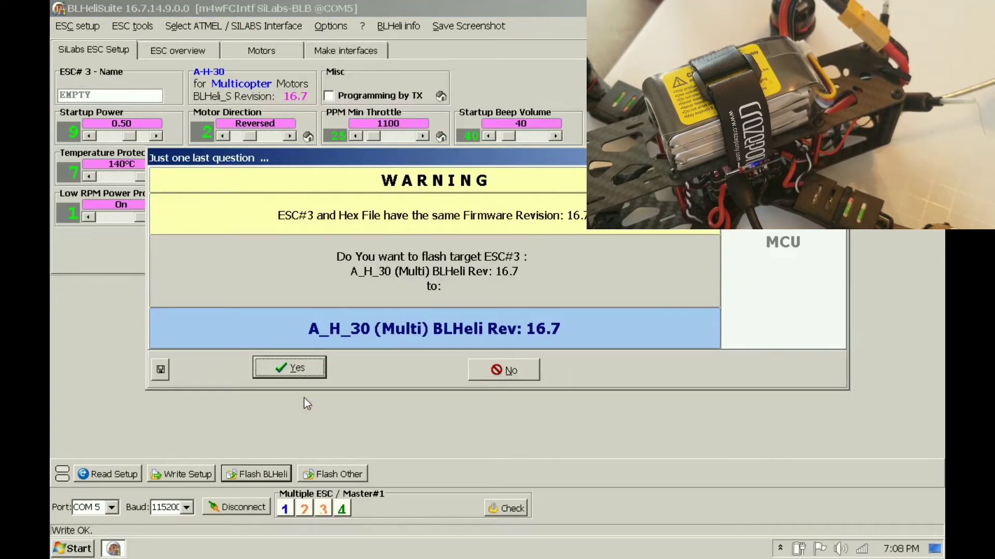
{"action": "left_click", "coordinate": [299, 372]}
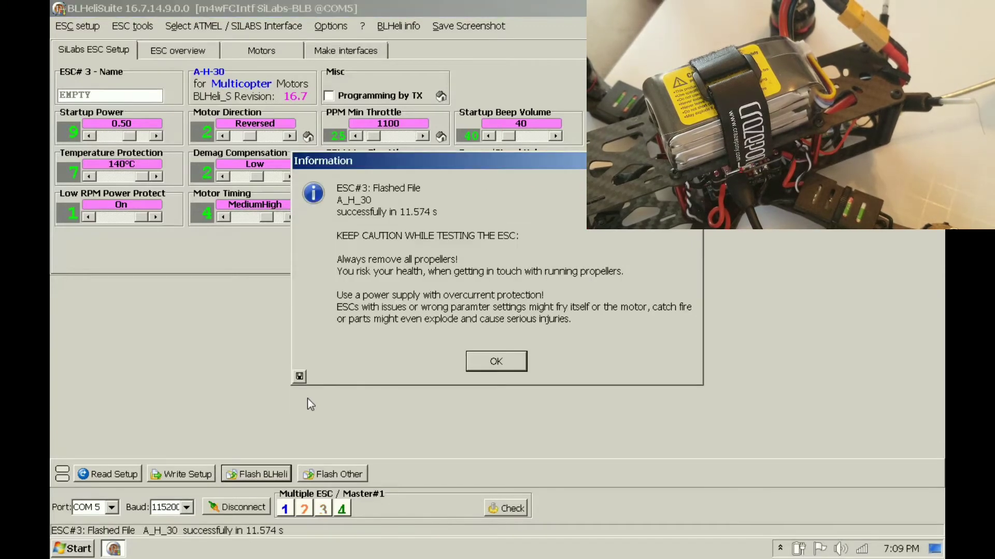
{"action": "left_click", "coordinate": [477, 363]}
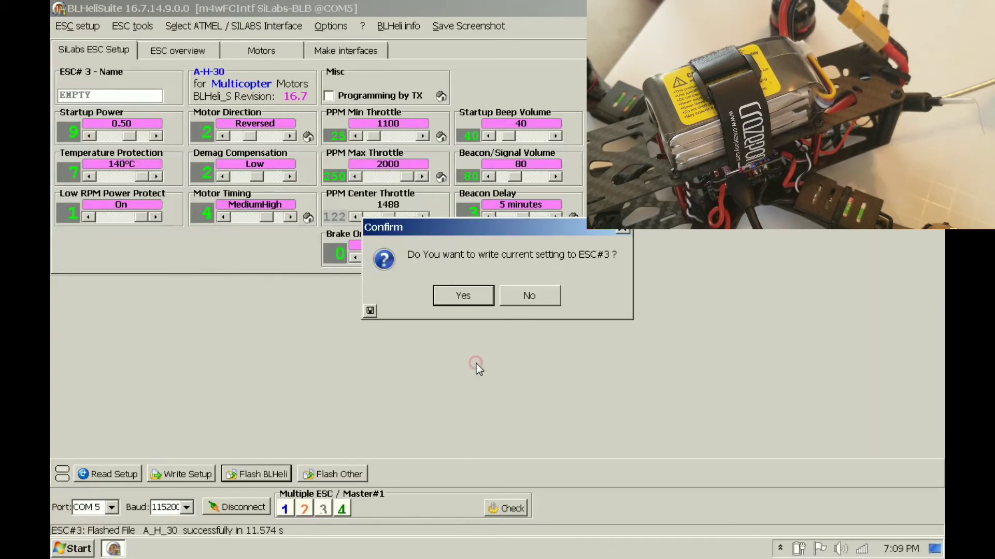
{"action": "left_click", "coordinate": [474, 300]}
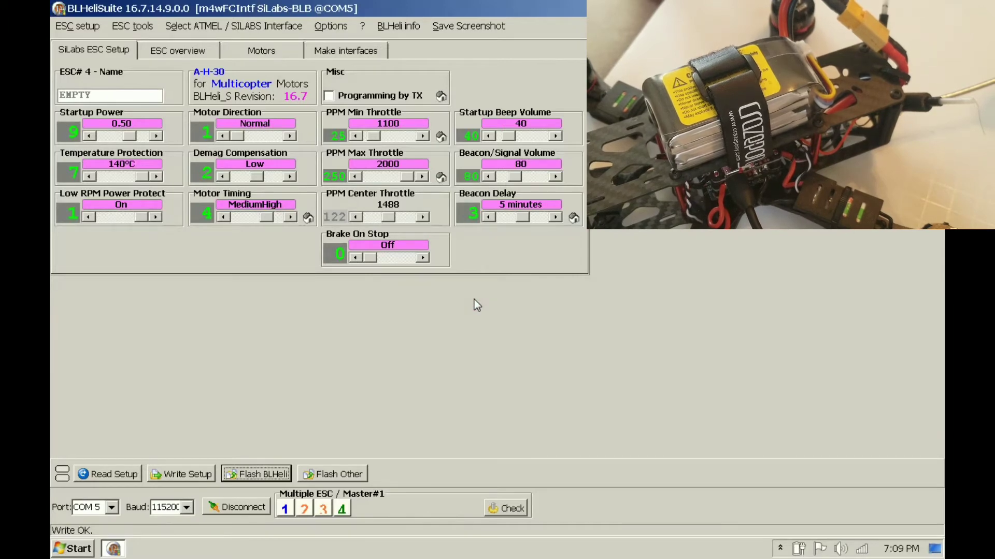
Flash ESC #4 with the A-H-30 MULTI firmware, write its current settings back, and close the multiple-ESC summary
{"action": "left_click", "coordinate": [302, 416]}
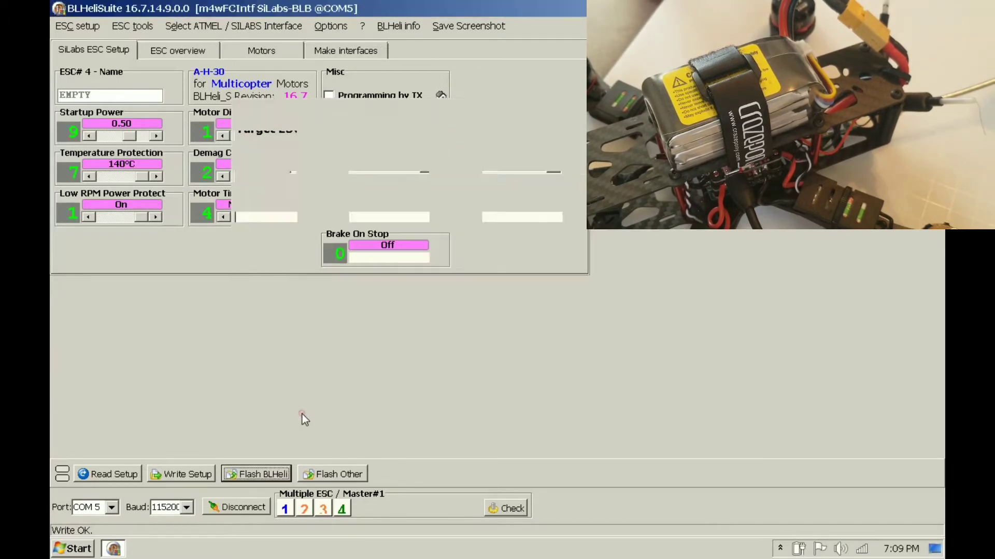
{"action": "left_click", "coordinate": [309, 369]}
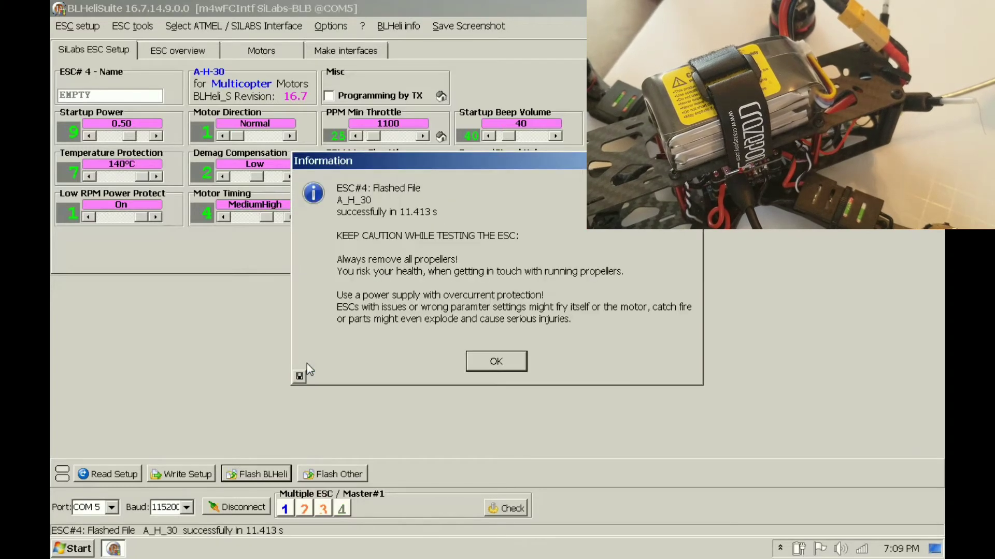
{"action": "left_click", "coordinate": [487, 361]}
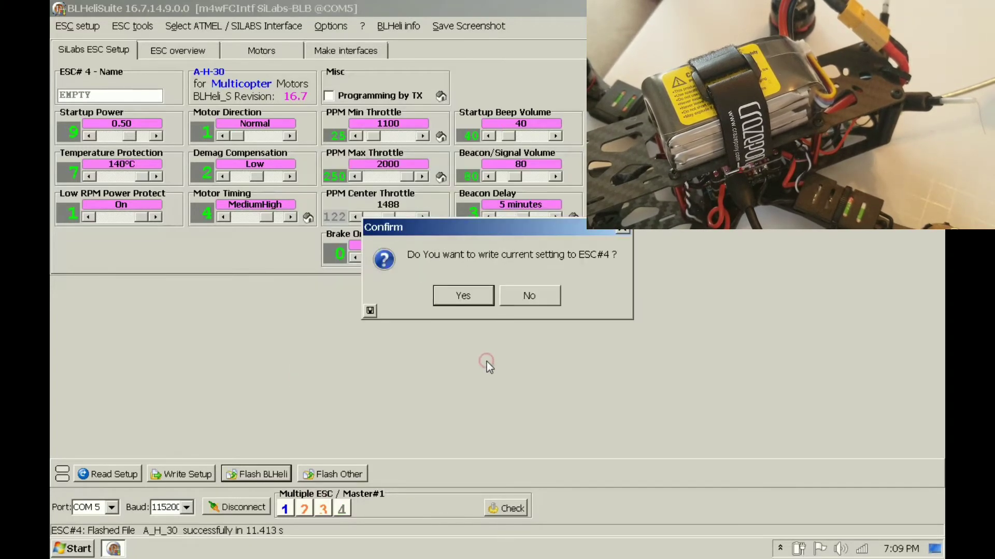
{"action": "left_click", "coordinate": [474, 299]}
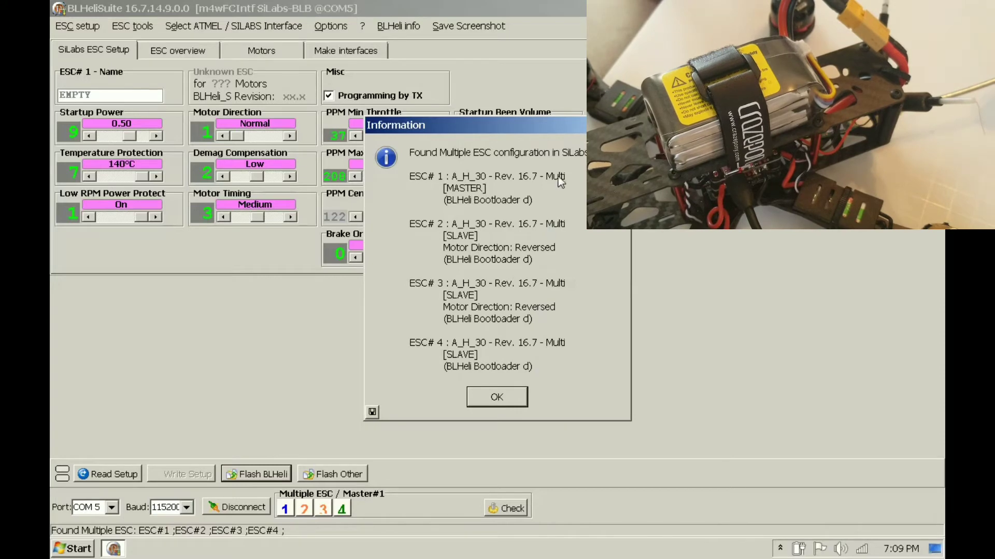
{"action": "left_click", "coordinate": [497, 397]}
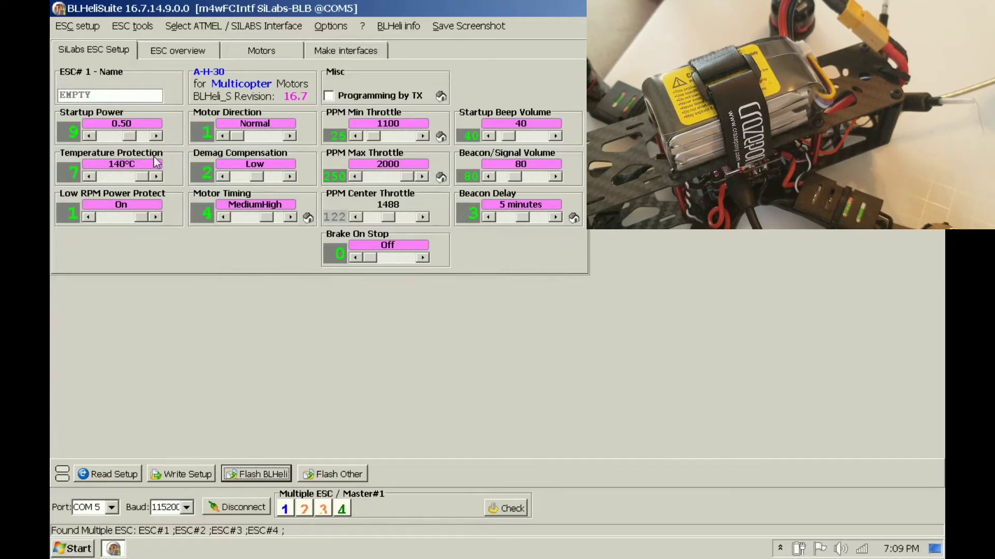
Lower the PPM Min Throttle of ESC #1 to 1000
{"action": "mouse_move", "coordinate": [154, 150]}
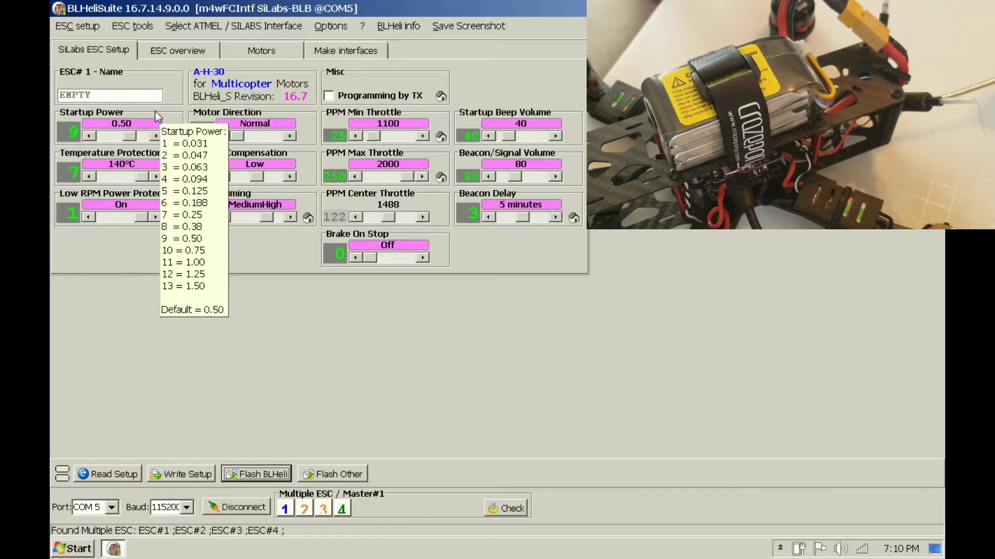
{"action": "mouse_move", "coordinate": [176, 135]}
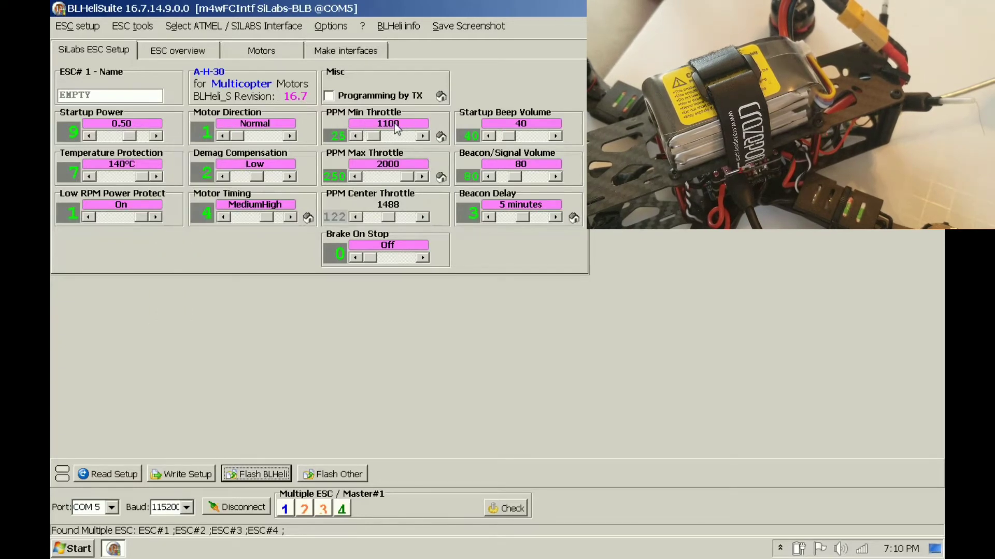
{"action": "mouse_move", "coordinate": [356, 140]}
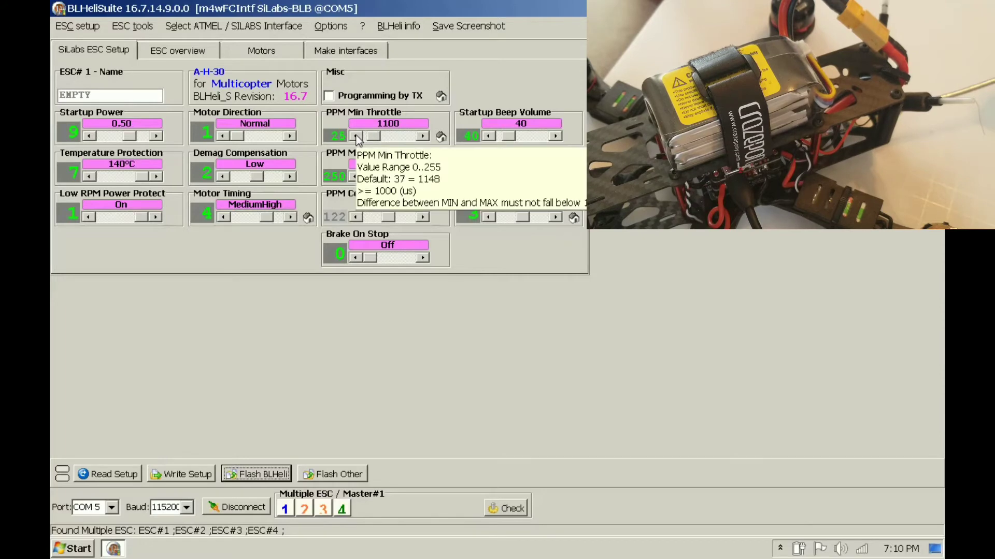
{"action": "left_click", "coordinate": [356, 136]}
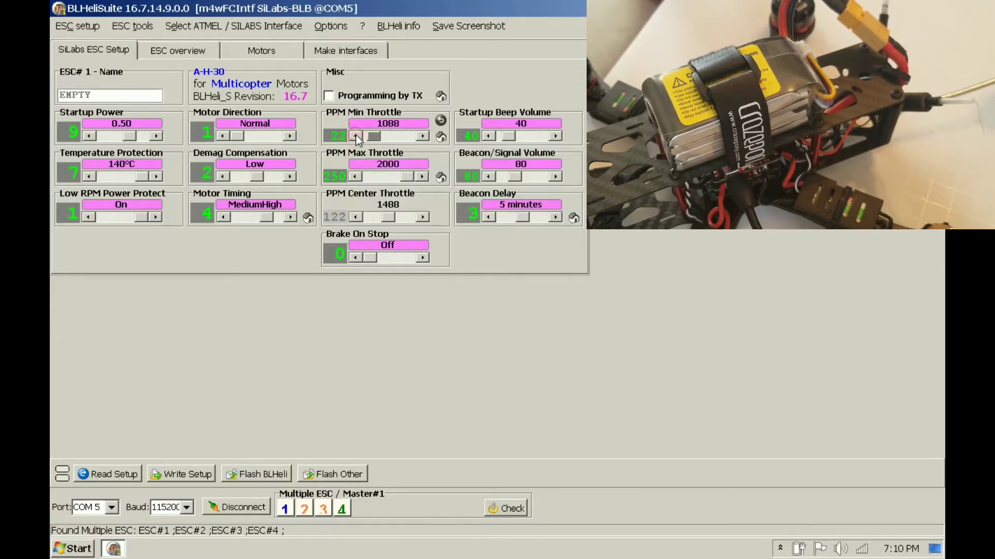
{"action": "left_click", "coordinate": [356, 135]}
{"action": "left_click", "coordinate": [356, 137]}
{"action": "left_click", "coordinate": [356, 136]}
{"action": "left_click", "coordinate": [356, 136]}
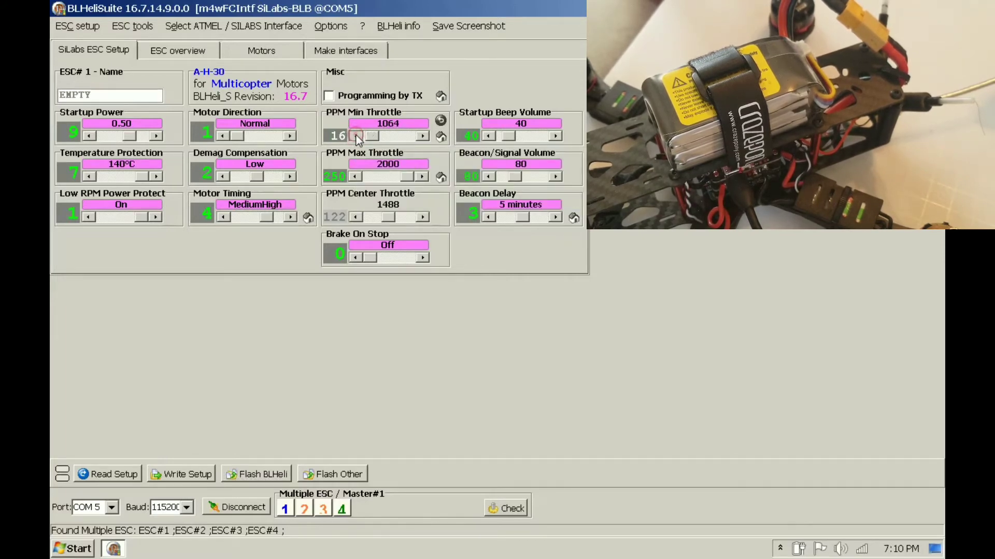
{"action": "left_click", "coordinate": [356, 137]}
{"action": "left_click", "coordinate": [357, 136]}
{"action": "left_click", "coordinate": [356, 136]}
{"action": "left_click", "coordinate": [356, 136]}
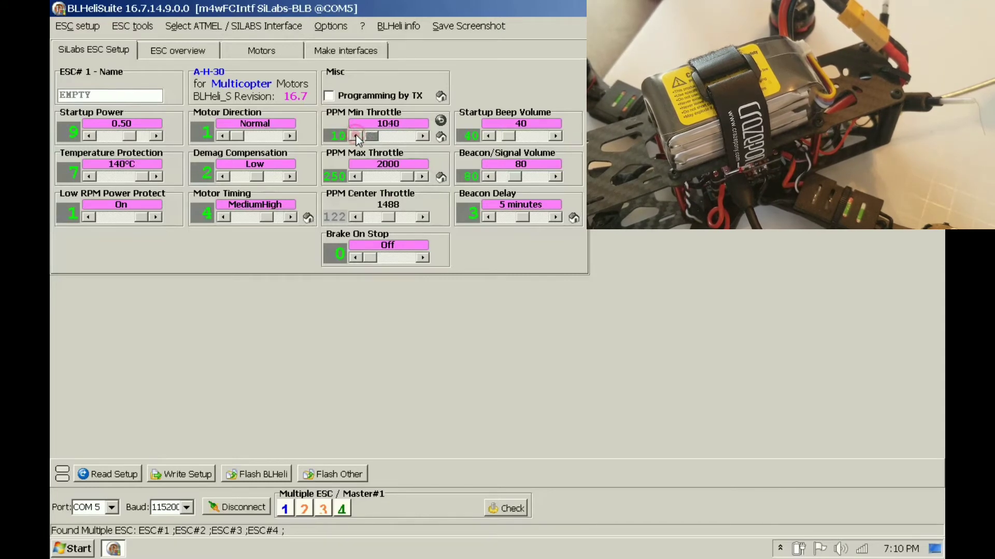
{"action": "left_click", "coordinate": [356, 136]}
{"action": "left_click", "coordinate": [356, 136]}
{"action": "left_click", "coordinate": [356, 137]}
{"action": "left_click", "coordinate": [357, 137]}
{"action": "left_click", "coordinate": [356, 136]}
{"action": "left_click", "coordinate": [356, 136]}
{"action": "left_click", "coordinate": [356, 136]}
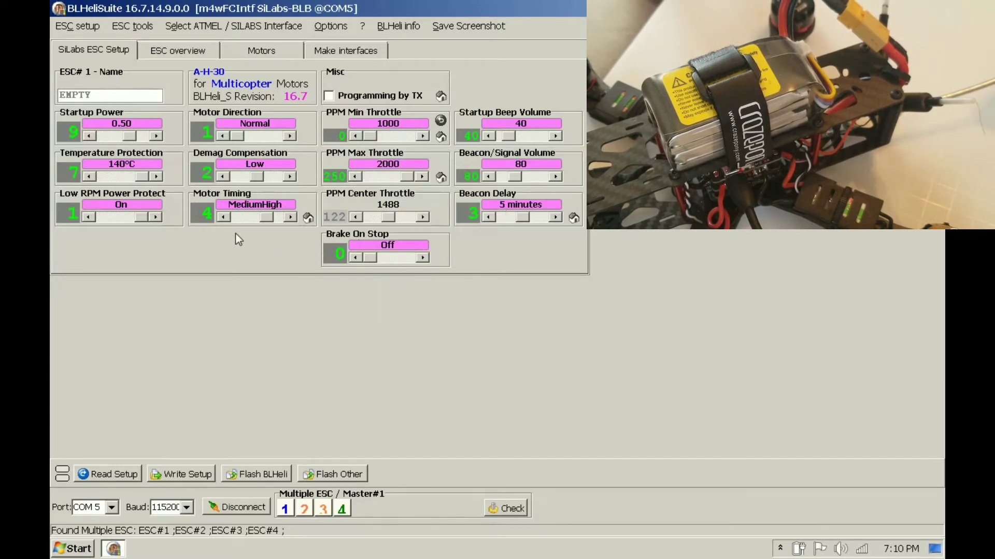
Try Motor Timing at High for ESC #1, restore it to MediumHigh, and check the Motor Direction options
{"action": "left_click", "coordinate": [289, 217]}
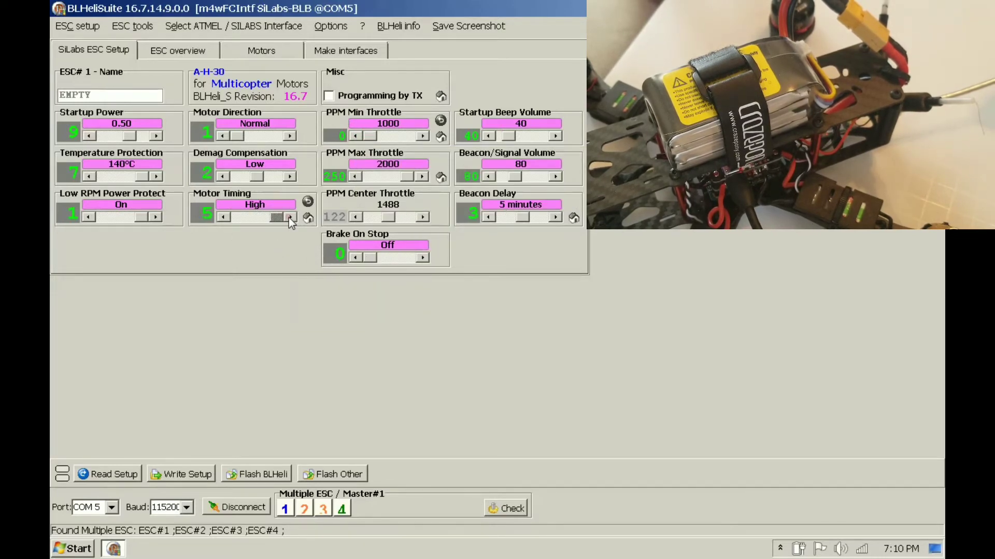
{"action": "left_click", "coordinate": [228, 215]}
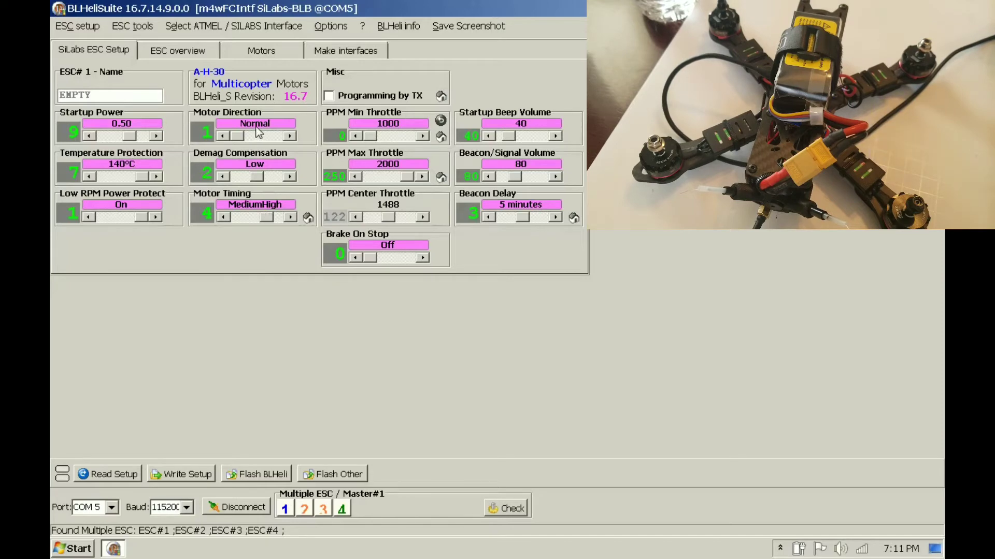
{"action": "mouse_move", "coordinate": [273, 133]}
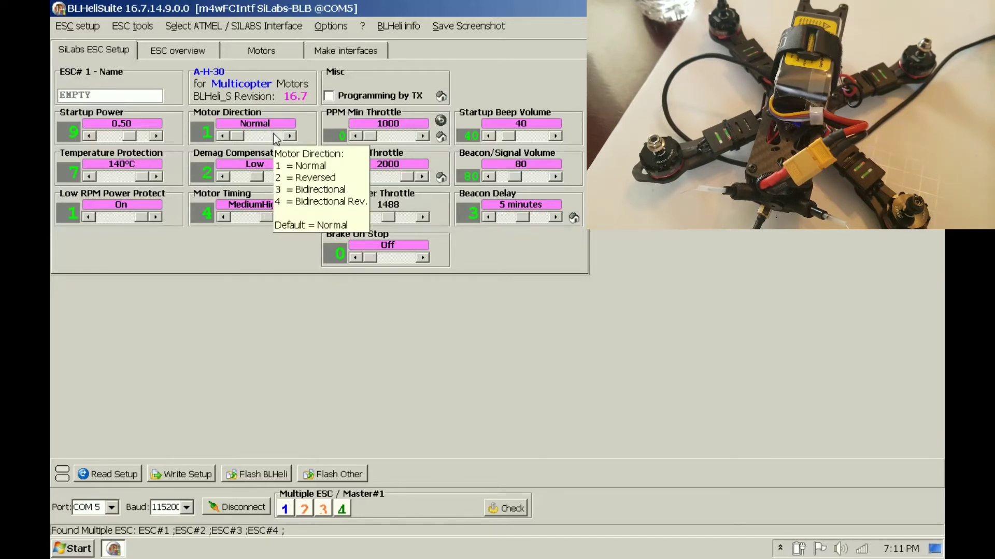
Enable motor control in the motor test, acknowledging that propellers are removed, and briefly spin motor 1 before returning it to 1000
{"action": "left_click", "coordinate": [254, 52]}
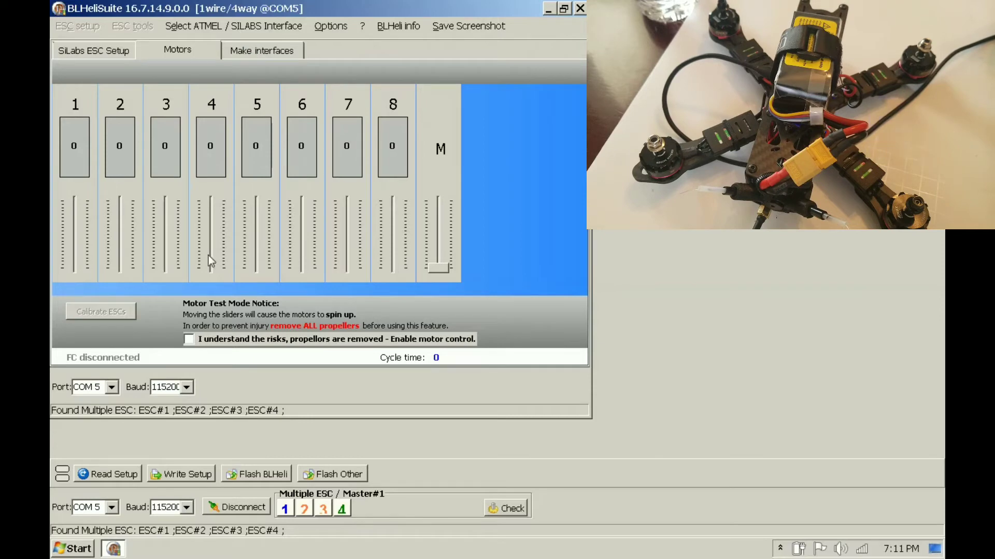
{"action": "left_click", "coordinate": [189, 341]}
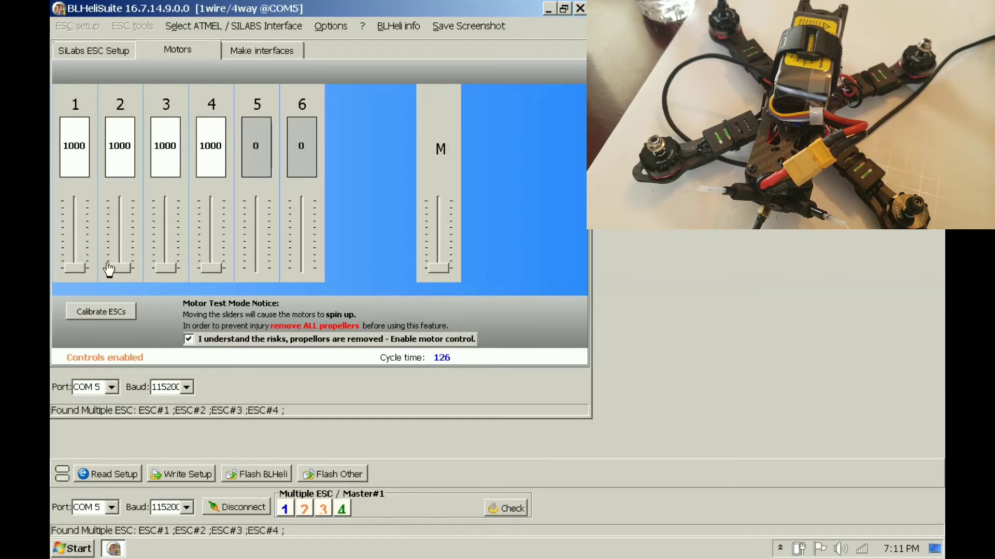
{"action": "left_click", "coordinate": [71, 269]}
{"action": "left_click_drag", "start_coordinate": [71, 269], "coordinate": [70, 274]}
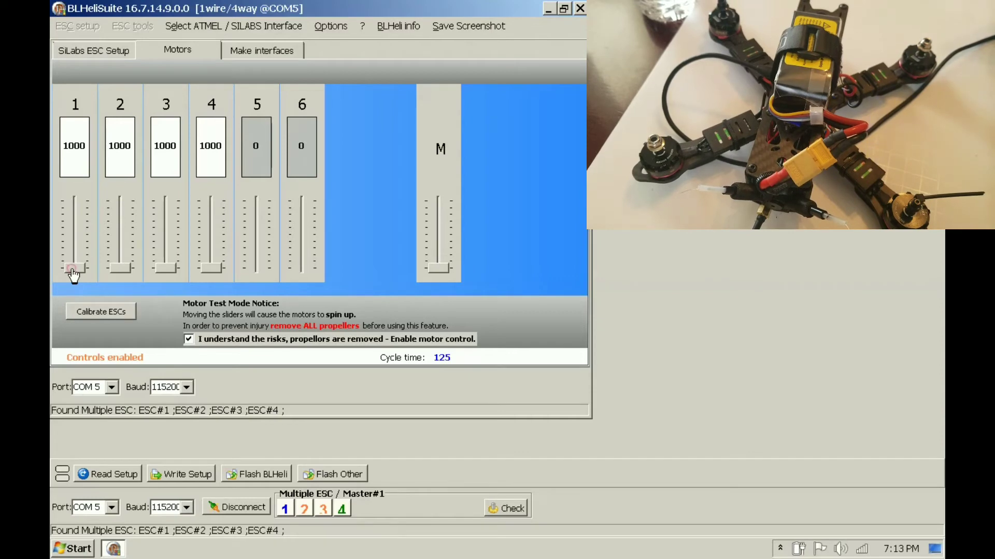
{"action": "mouse_move", "coordinate": [73, 276]}
{"action": "left_mouse_down"}
{"action": "mouse_move", "coordinate": [72, 266]}
{"action": "mouse_move", "coordinate": [73, 284]}
{"action": "left_mouse_up"}
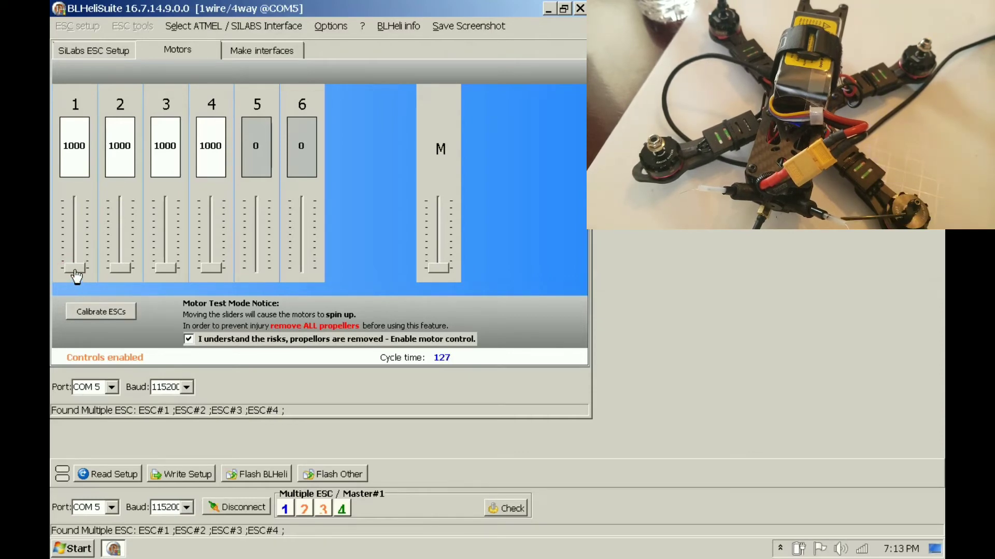
{"action": "mouse_move", "coordinate": [76, 276]}
{"action": "left_mouse_down"}
{"action": "mouse_move", "coordinate": [75, 267]}
{"action": "mouse_move", "coordinate": [76, 278]}
{"action": "left_mouse_up"}
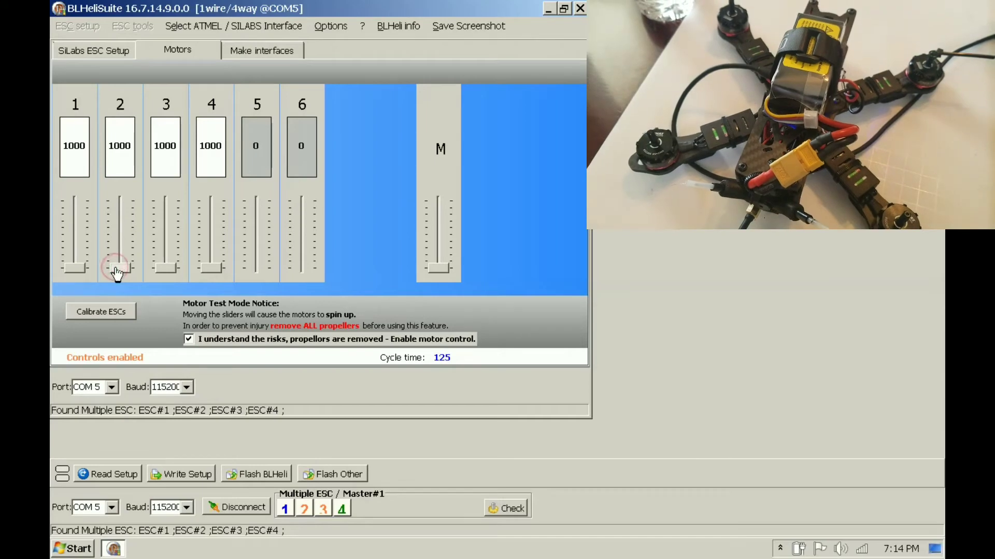
Spin motors 2, 4 and 3 individually and all motors together with the master control, returning each to its minimum
{"action": "left_click_drag", "start_coordinate": [117, 274], "coordinate": [117, 277]}
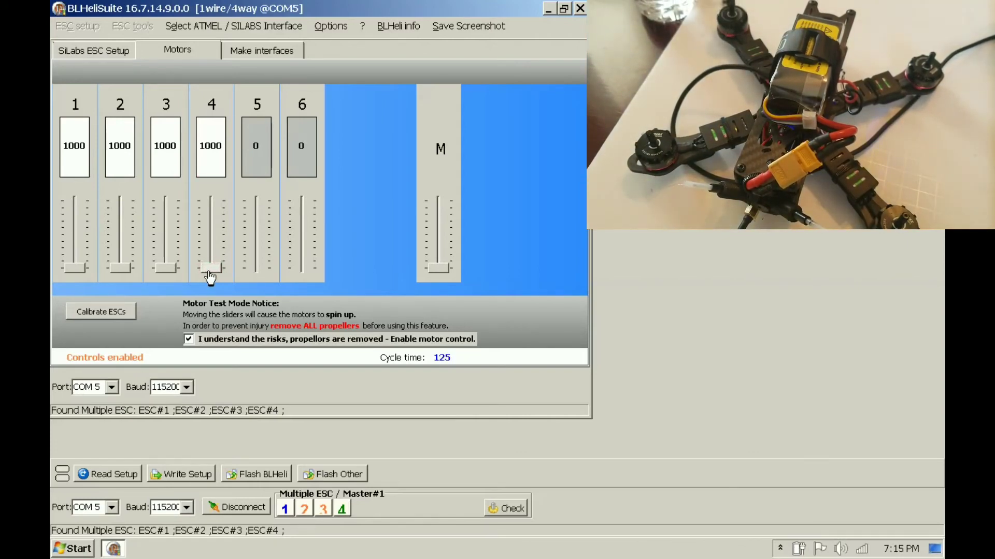
{"action": "mouse_move", "coordinate": [211, 278]}
{"action": "left_mouse_down"}
{"action": "mouse_move", "coordinate": [209, 262]}
{"action": "mouse_move", "coordinate": [208, 285]}
{"action": "left_mouse_up"}
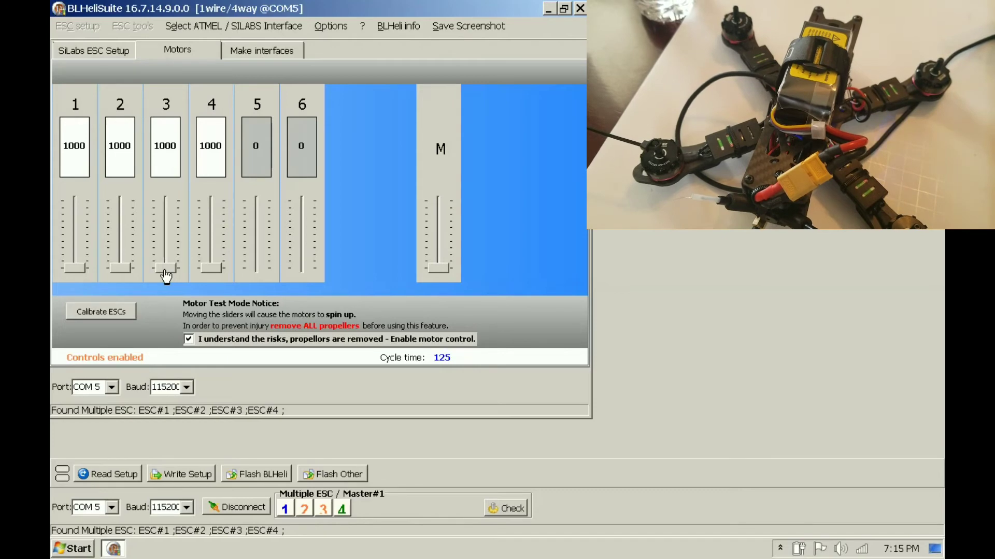
{"action": "left_click_drag", "start_coordinate": [167, 276], "coordinate": [165, 281]}
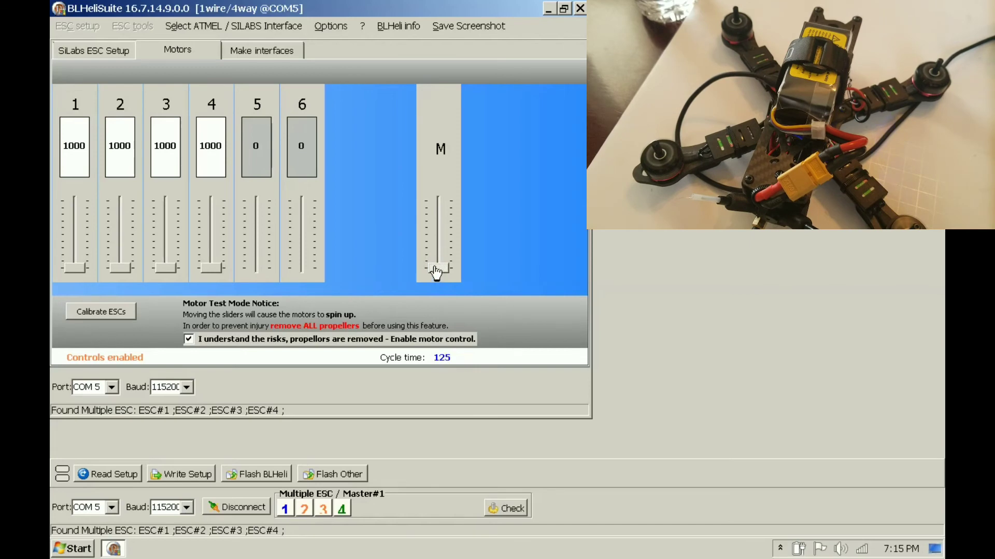
{"action": "left_click_drag", "start_coordinate": [434, 268], "coordinate": [434, 290]}
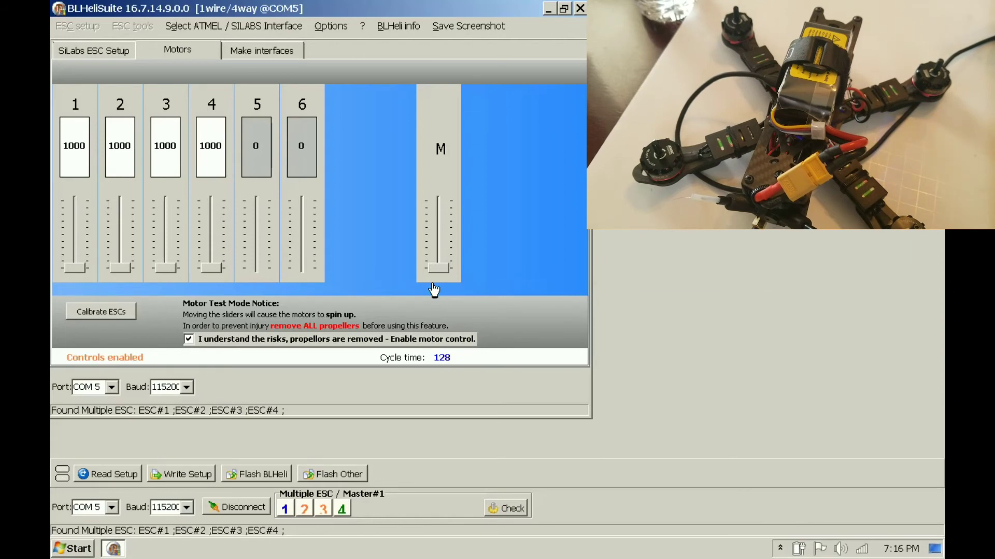
Reconnect to the flight controller from the SiLabs ESC setup and read the setup of all four ESCs
{"action": "left_click", "coordinate": [115, 50]}
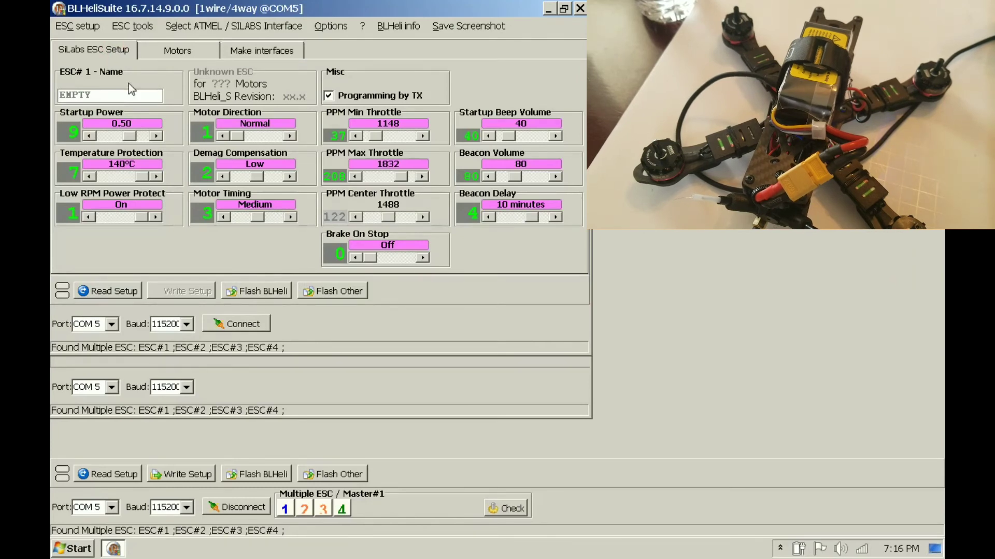
{"action": "left_click", "coordinate": [241, 326]}
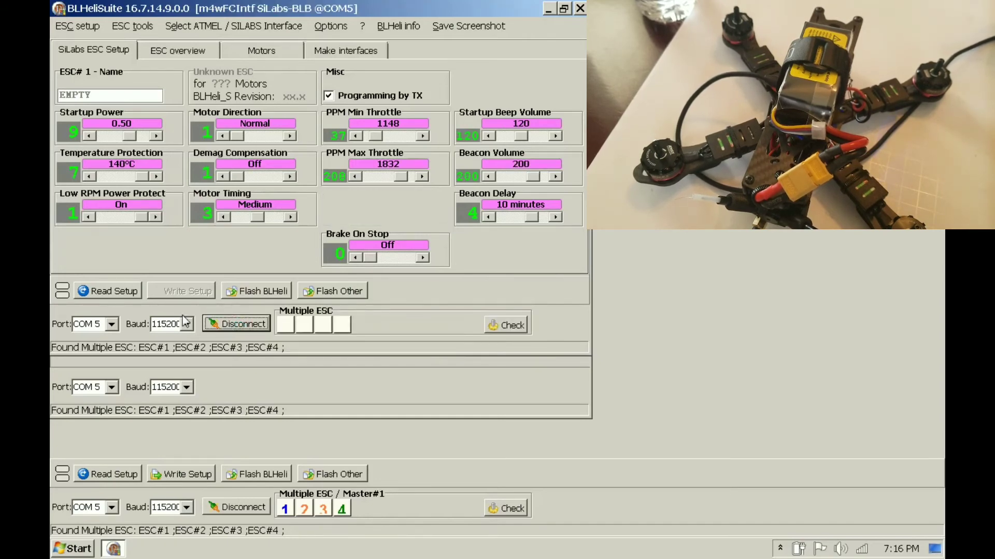
{"action": "left_click", "coordinate": [129, 291]}
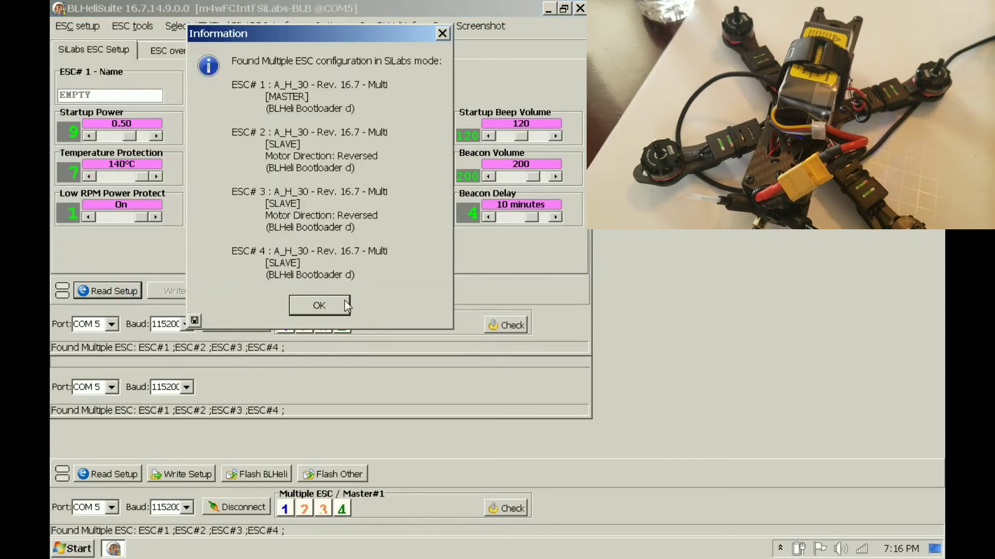
{"action": "left_click", "coordinate": [339, 308]}
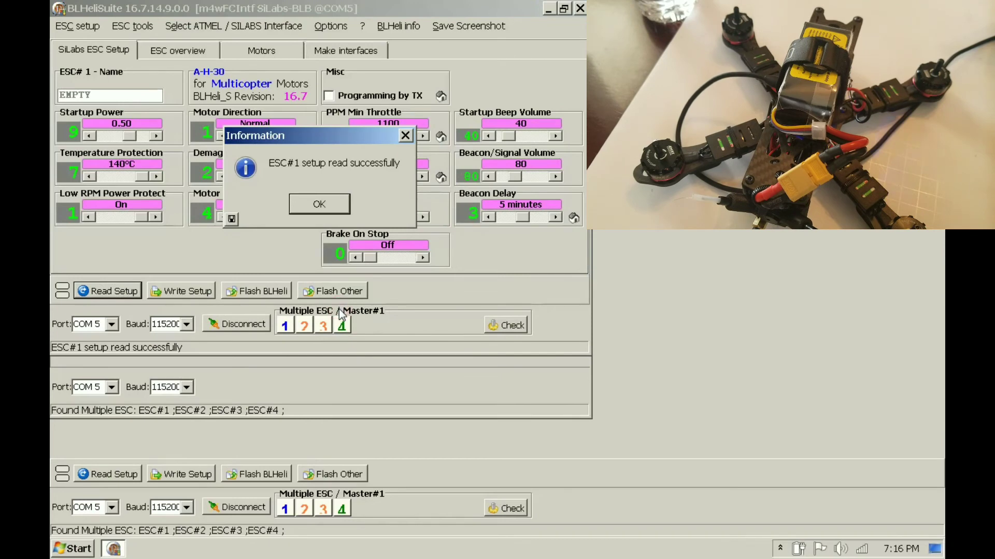
{"action": "left_click", "coordinate": [311, 196]}
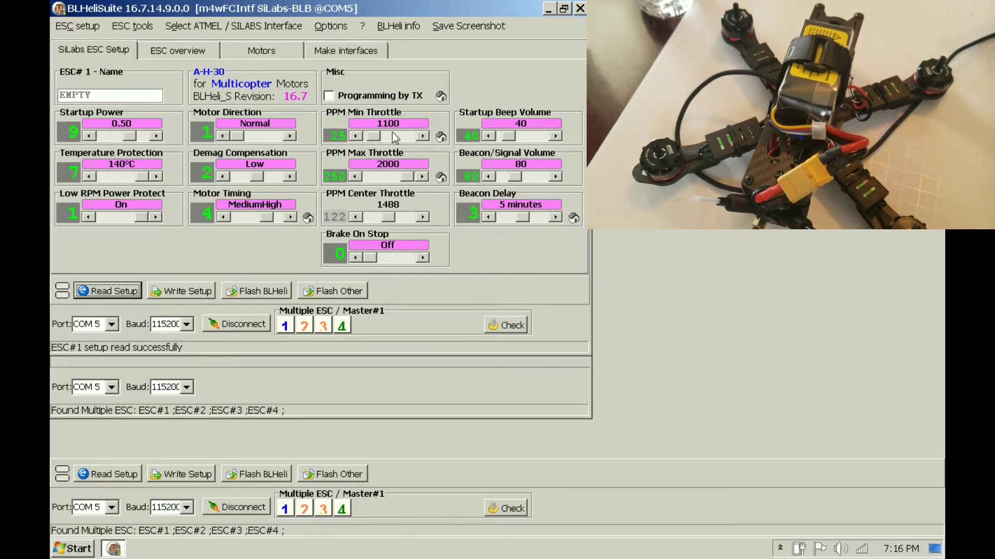
Set the PPM Min Throttle to 1000 and write the setup to all four ESCs
{"action": "mouse_move", "coordinate": [393, 133]}
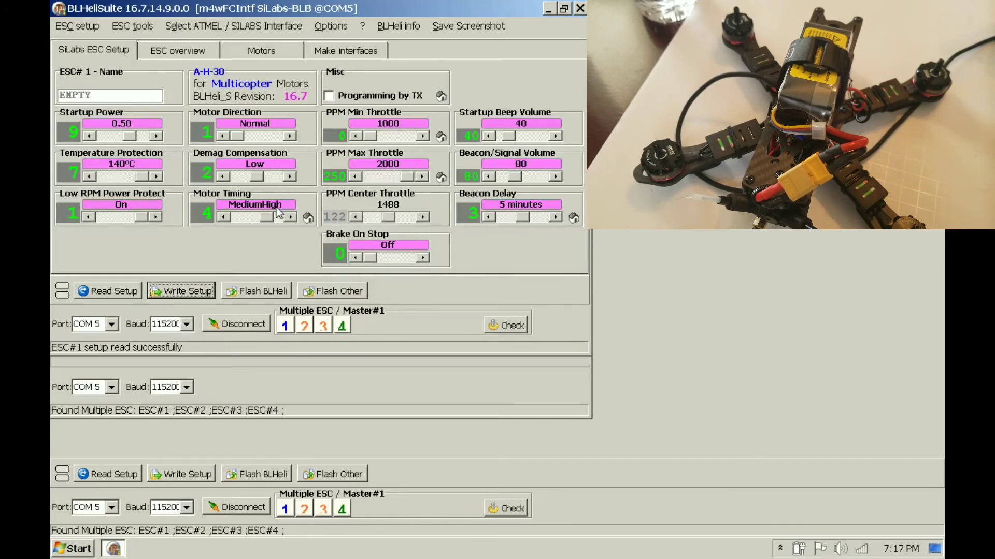
{"action": "left_click", "coordinate": [184, 291]}
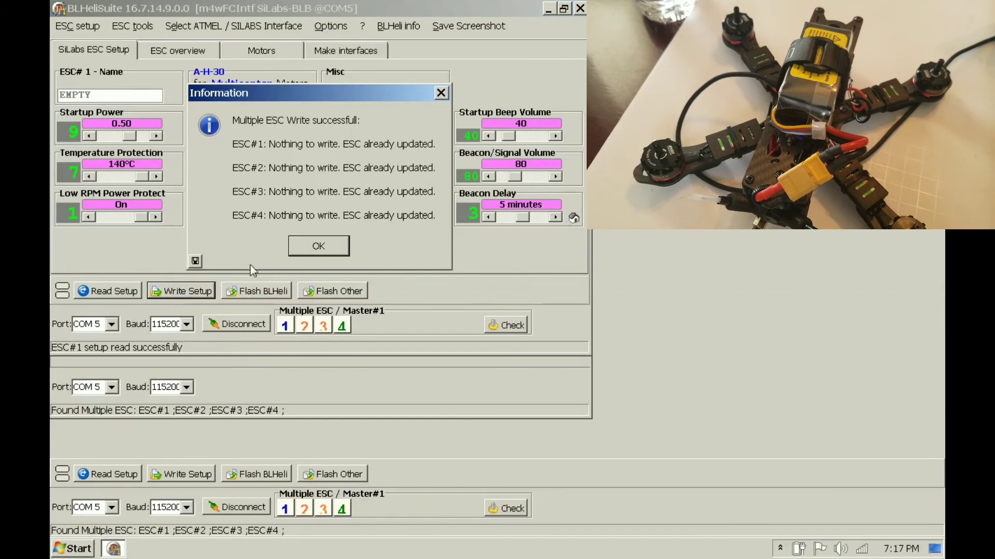
{"action": "left_click", "coordinate": [306, 246]}
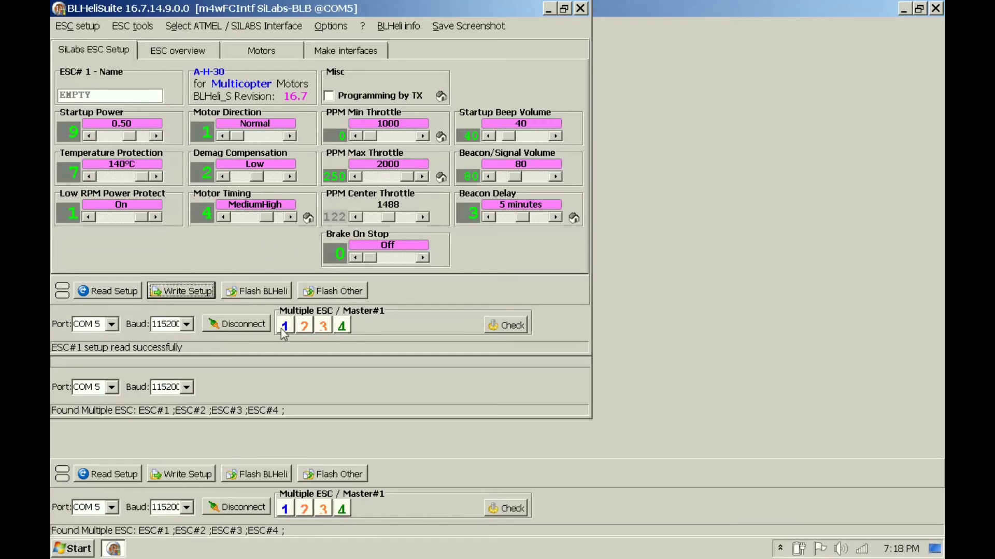
Select ESC #2 as the single target, switch its Motor Direction to Normal and back to Reversed, and write its setup
{"action": "mouse_move", "coordinate": [282, 327]}
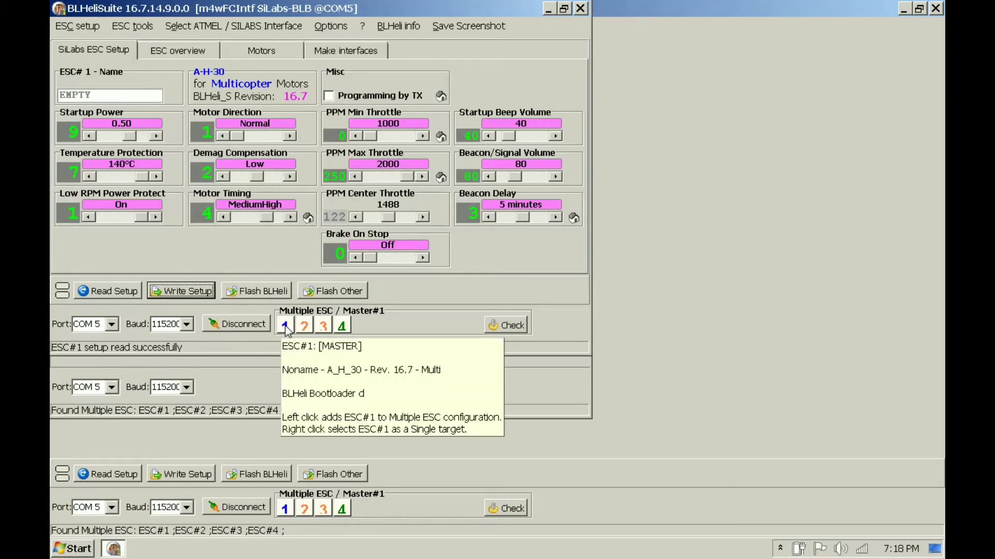
{"action": "right_click", "coordinate": [285, 325]}
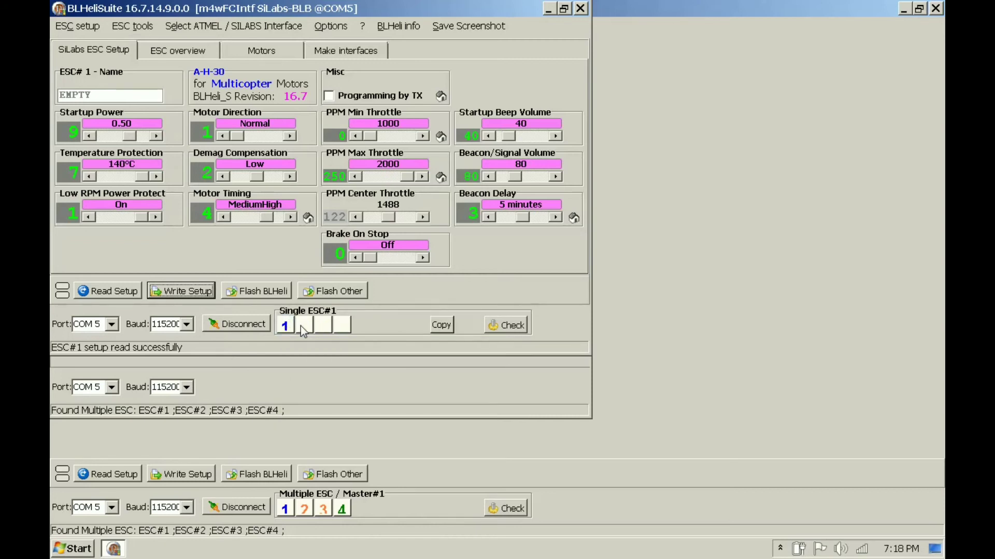
{"action": "left_click", "coordinate": [285, 322]}
{"action": "left_click", "coordinate": [301, 326]}
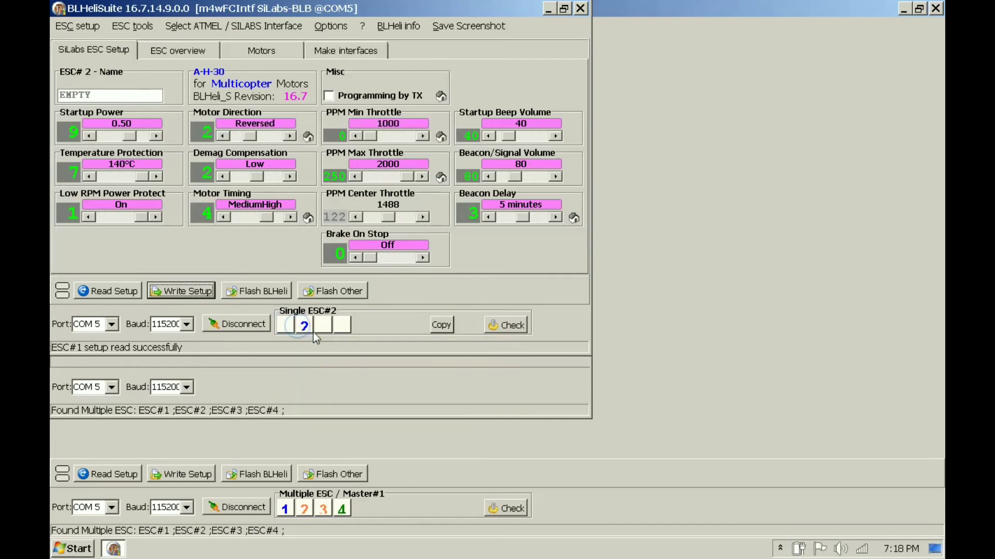
{"action": "mouse_move", "coordinate": [303, 329]}
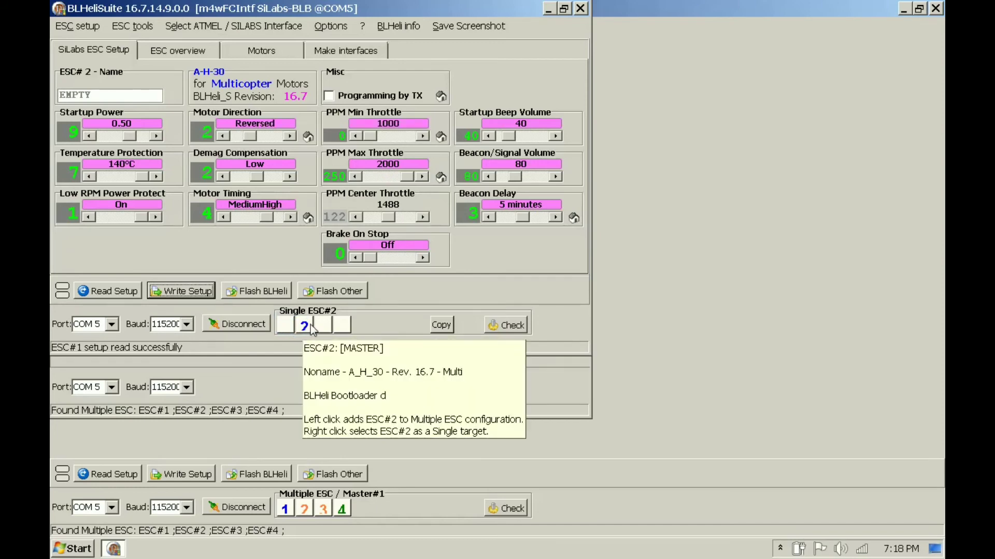
{"action": "mouse_move", "coordinate": [254, 132]}
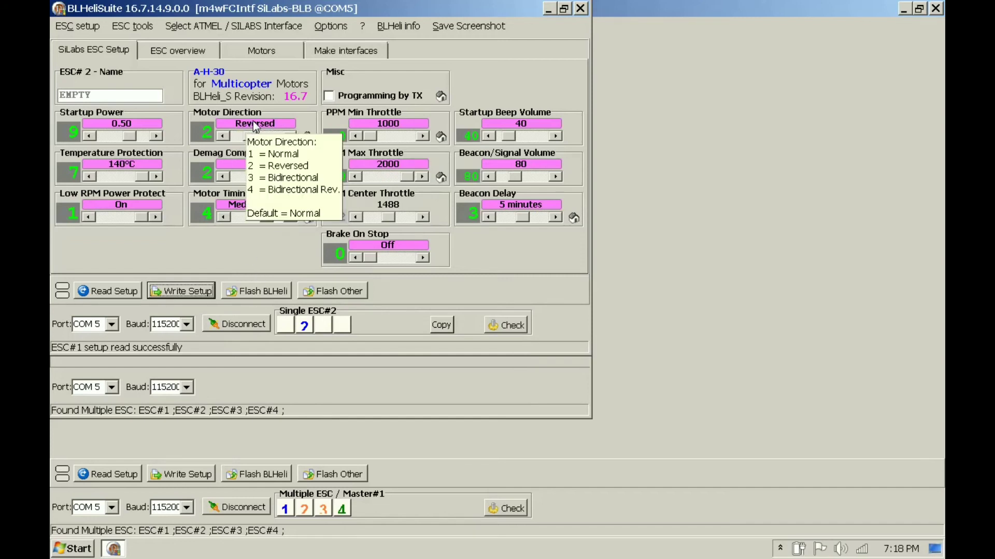
{"action": "left_click", "coordinate": [224, 136]}
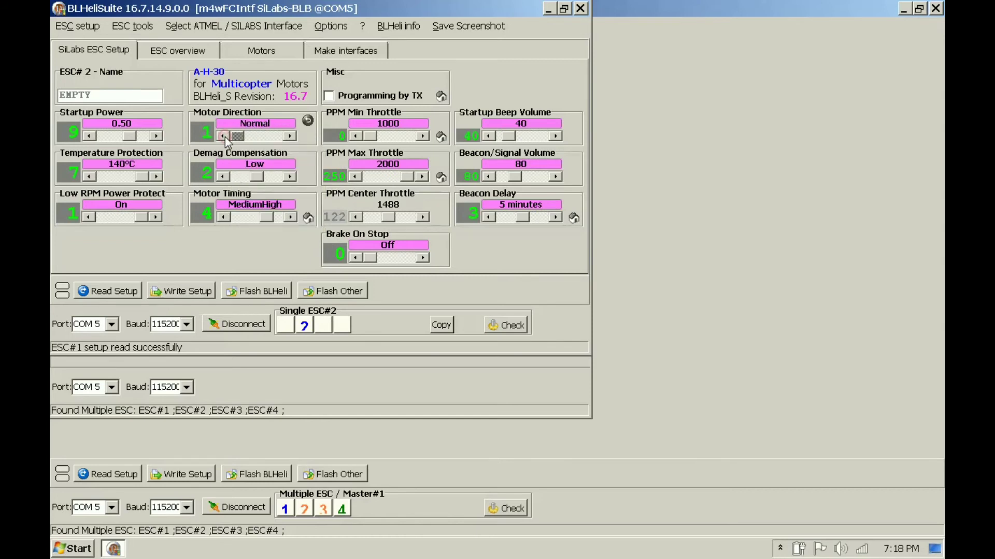
{"action": "left_click", "coordinate": [289, 136]}
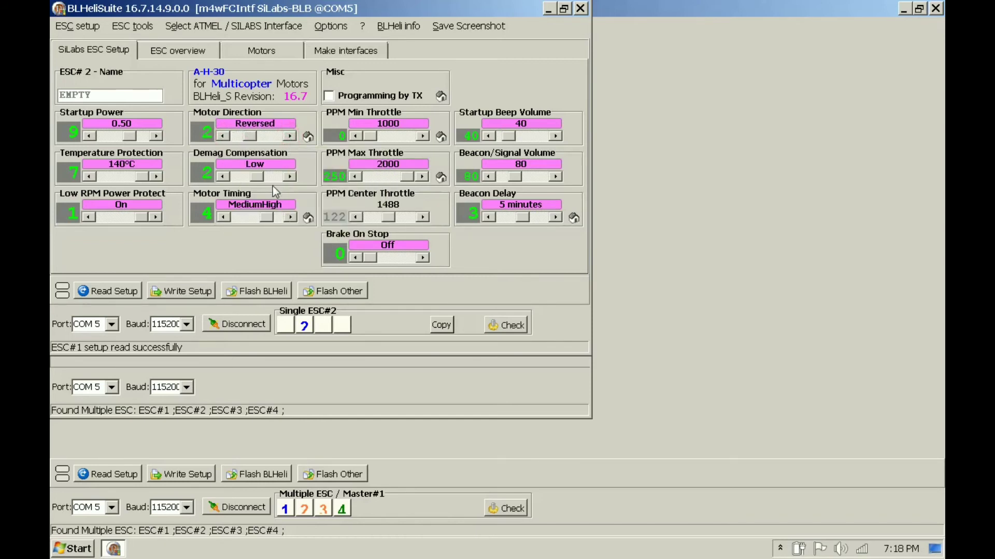
{"action": "left_click", "coordinate": [202, 289]}
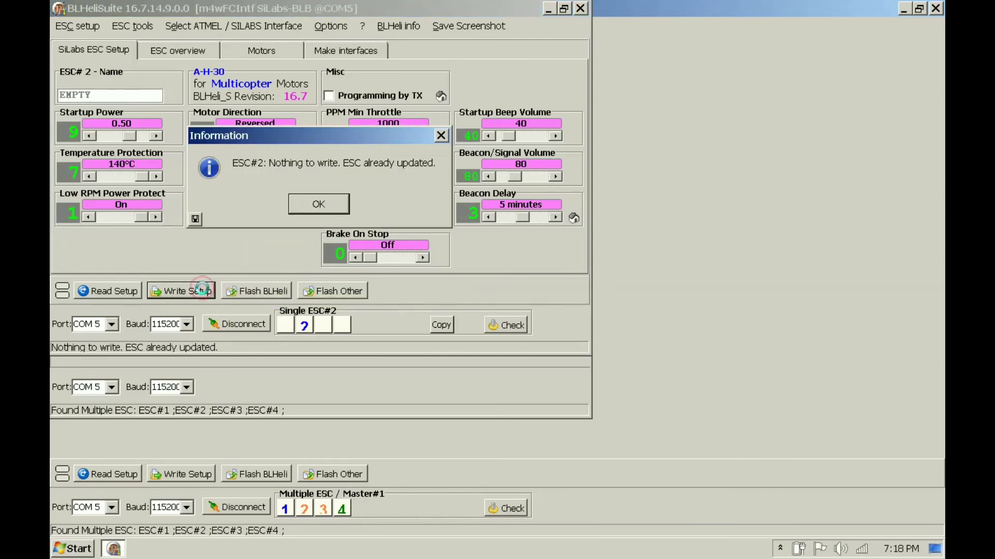
{"action": "left_click", "coordinate": [316, 205]}
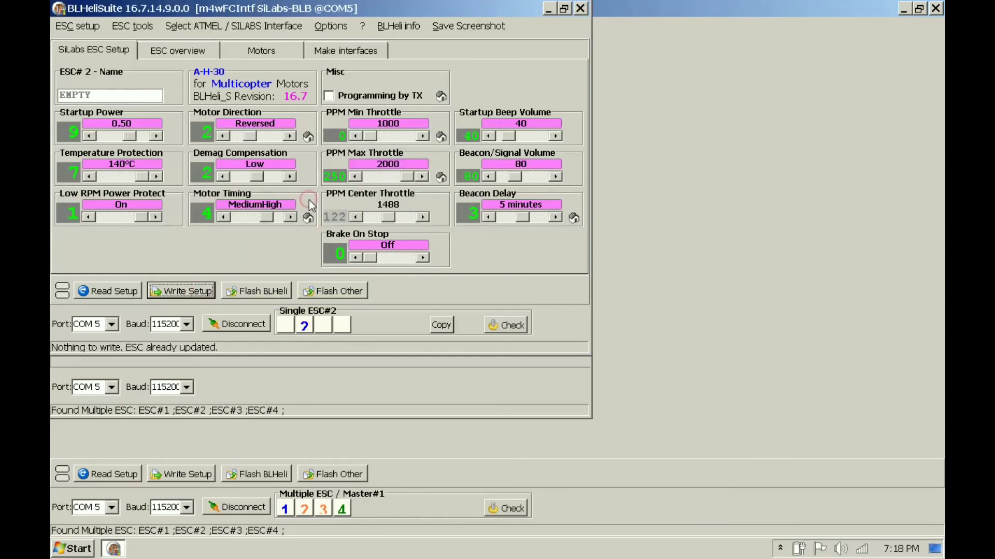
Select ESC #3, switch its Motor Direction to Normal and back to Reversed, and write its setup
{"action": "left_click", "coordinate": [323, 326]}
{"action": "left_click", "coordinate": [224, 136]}
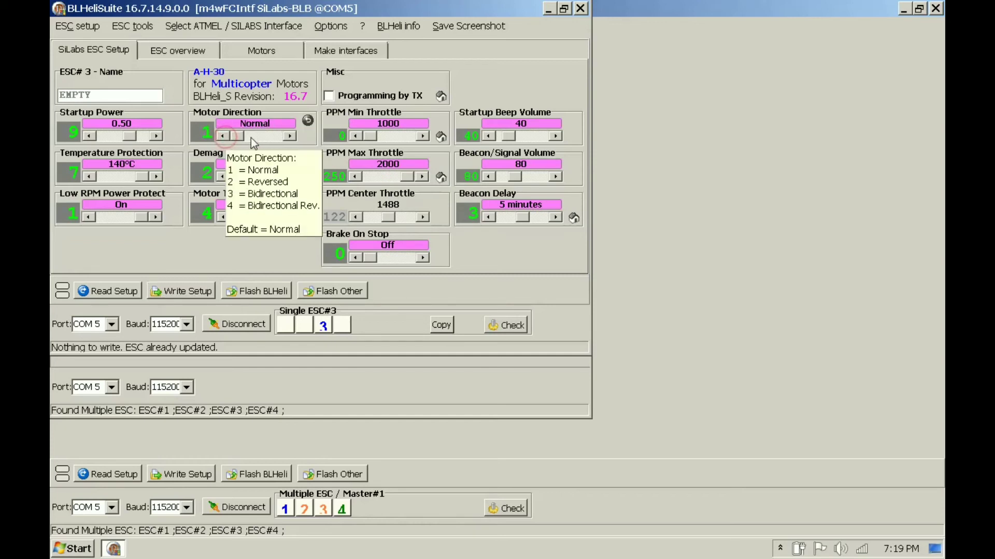
{"action": "left_click", "coordinate": [290, 136]}
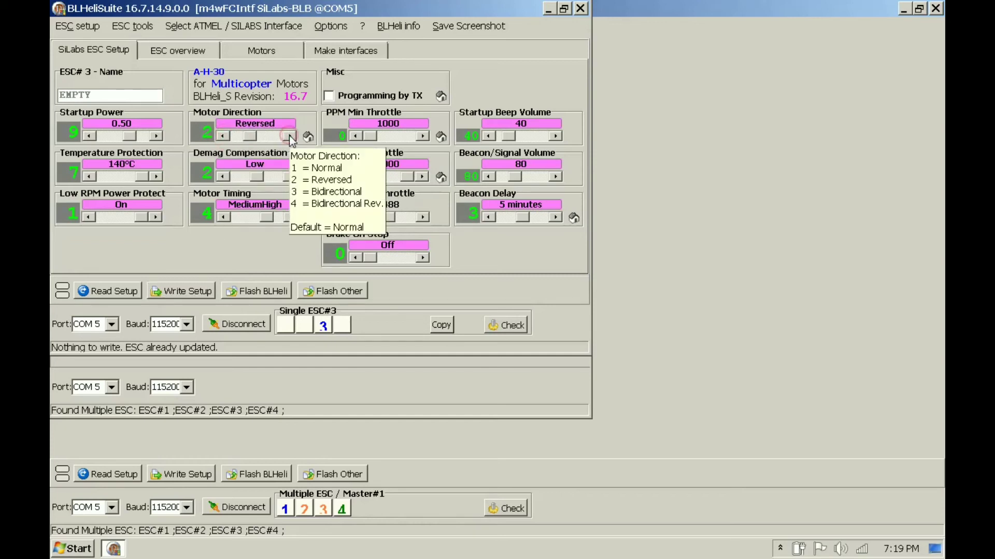
{"action": "left_click", "coordinate": [202, 296]}
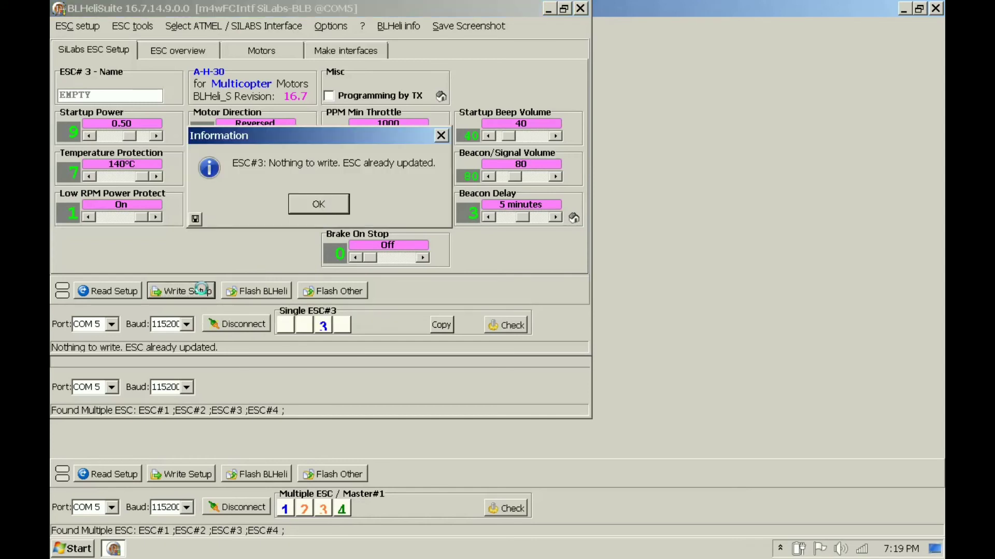
{"action": "left_click", "coordinate": [309, 207]}
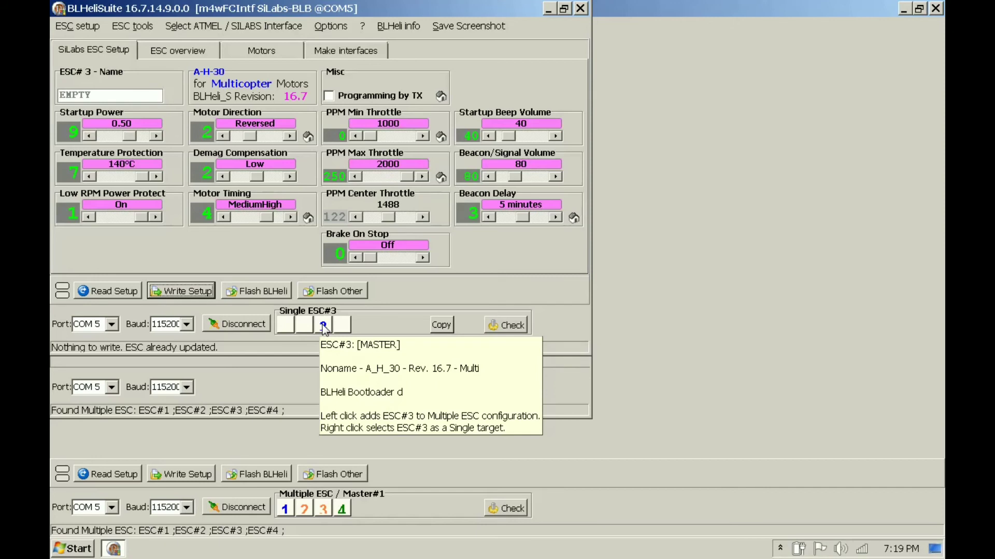
Add all four ESCs back to the multiple-ESC configuration with ESC #1 as master and disconnect the interface
{"action": "left_click", "coordinate": [290, 325]}
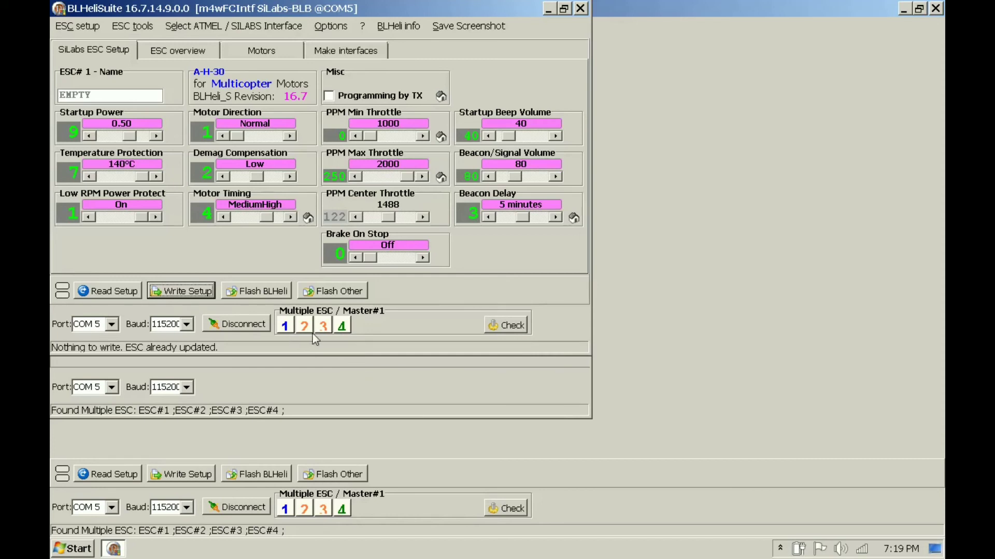
{"action": "mouse_move", "coordinate": [342, 334]}
{"action": "mouse_move", "coordinate": [296, 329]}
{"action": "left_click", "coordinate": [240, 323]}
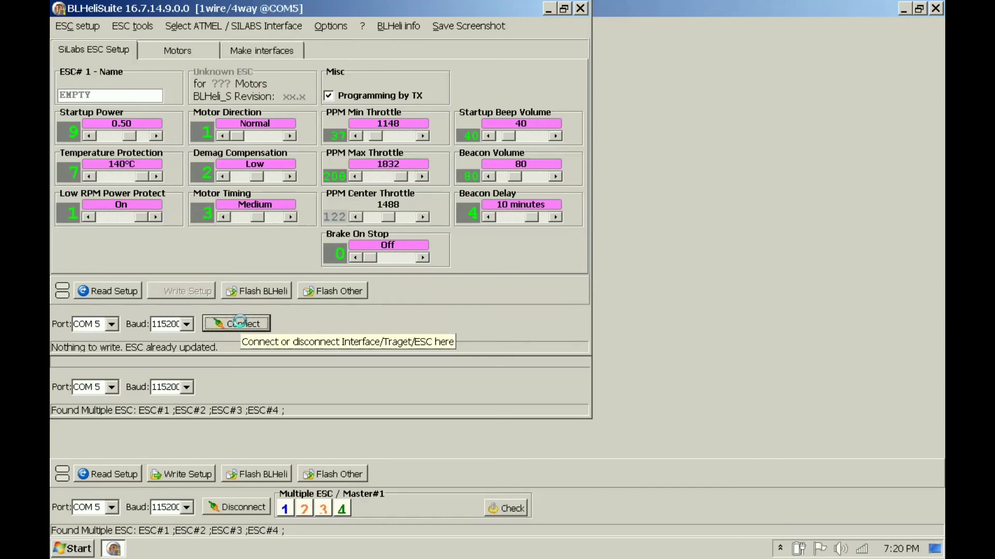